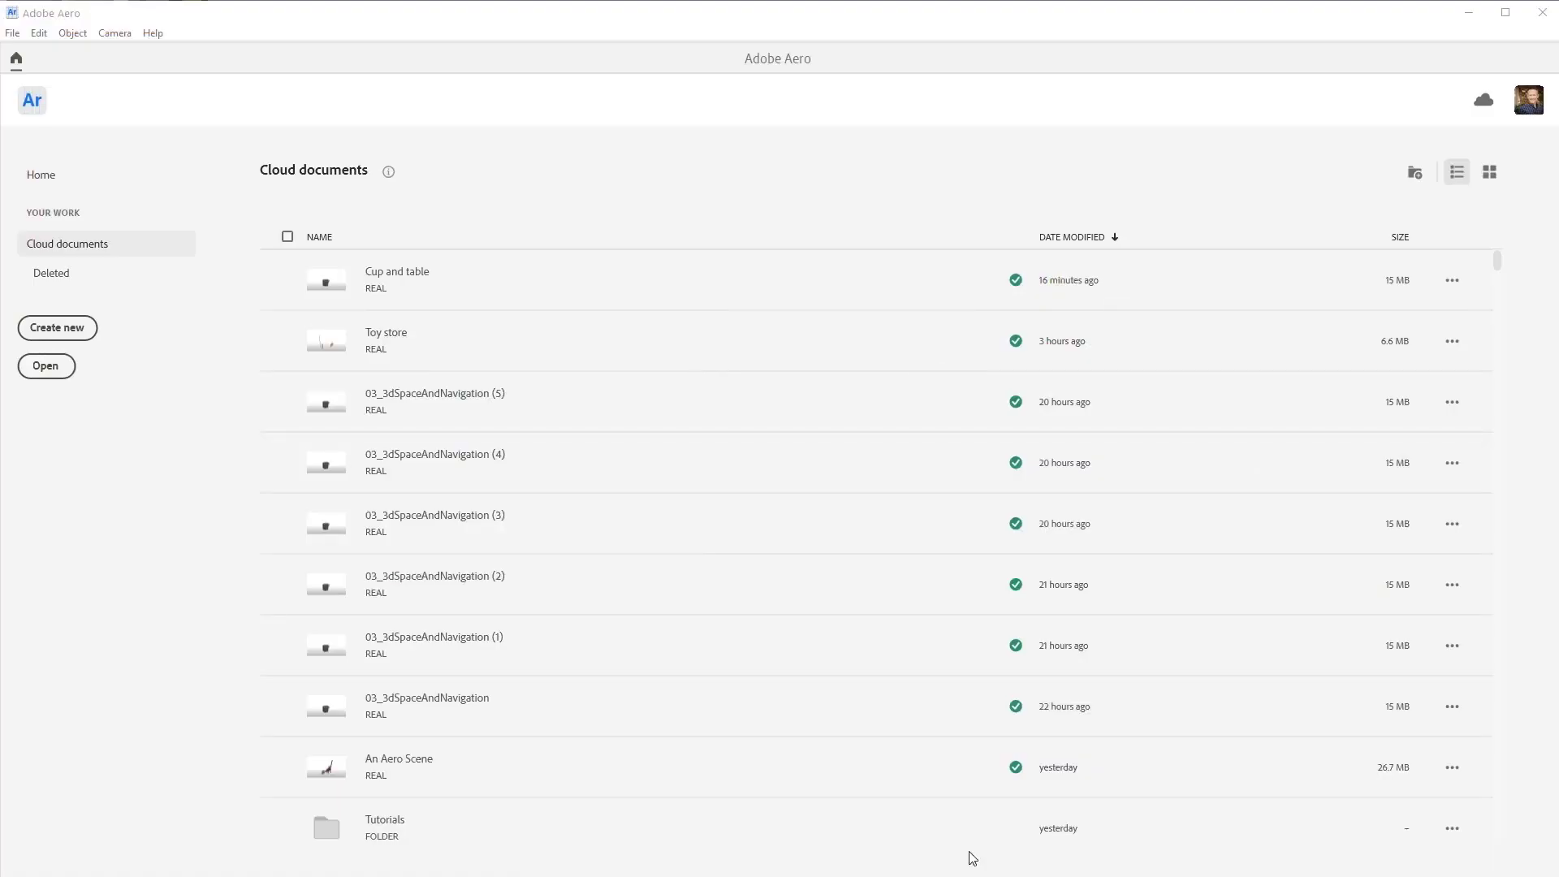
# Open the 'Cup and table' project from the SampleFile folder
pyautogui.click(37, 379)
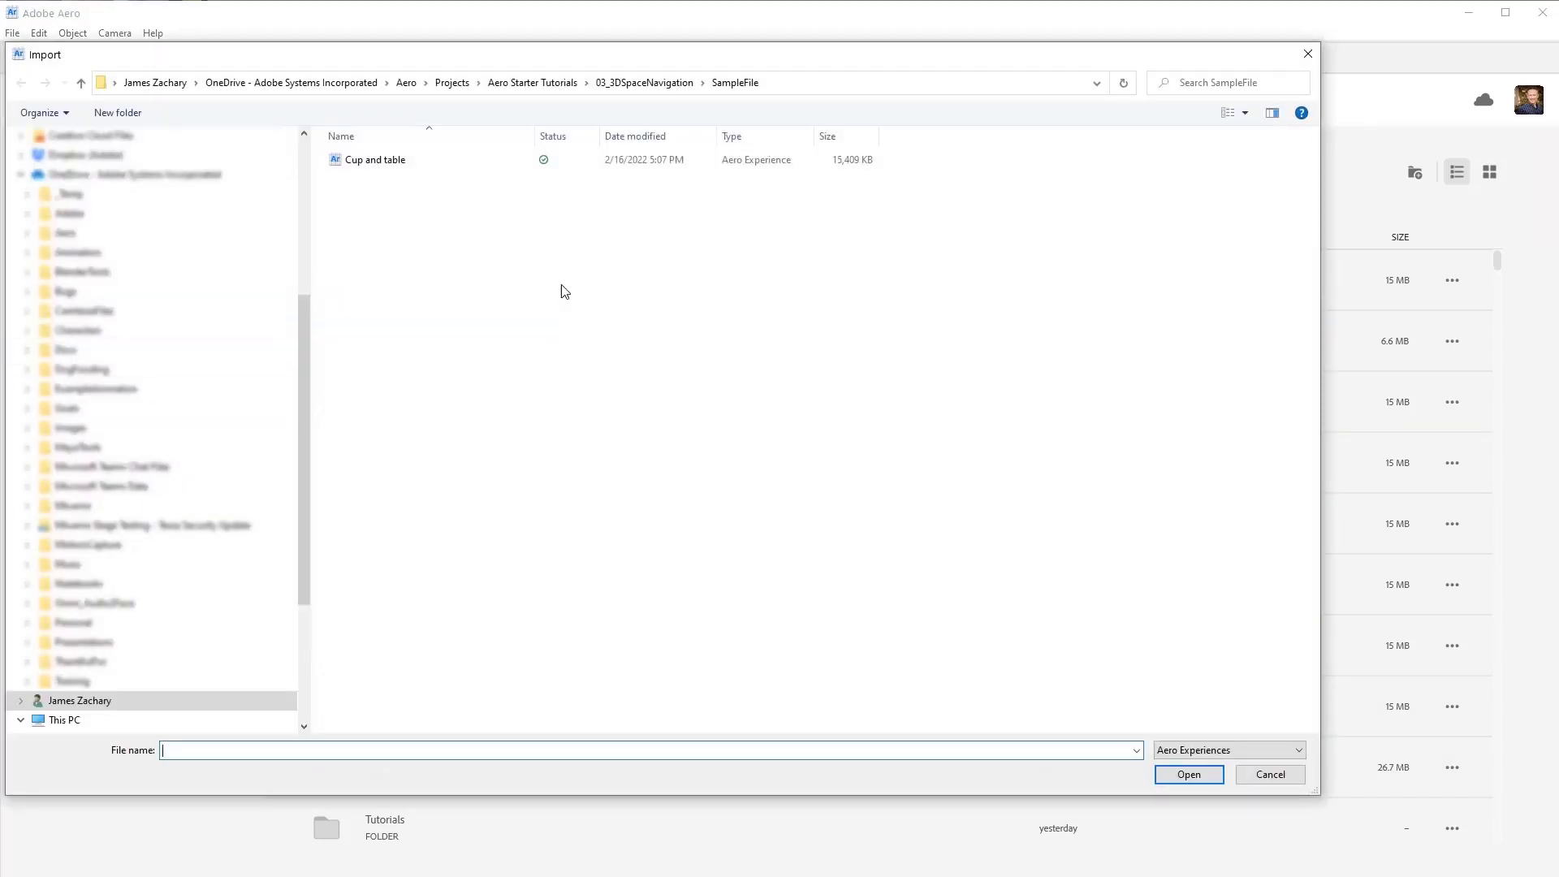
pyautogui.click(402, 165)
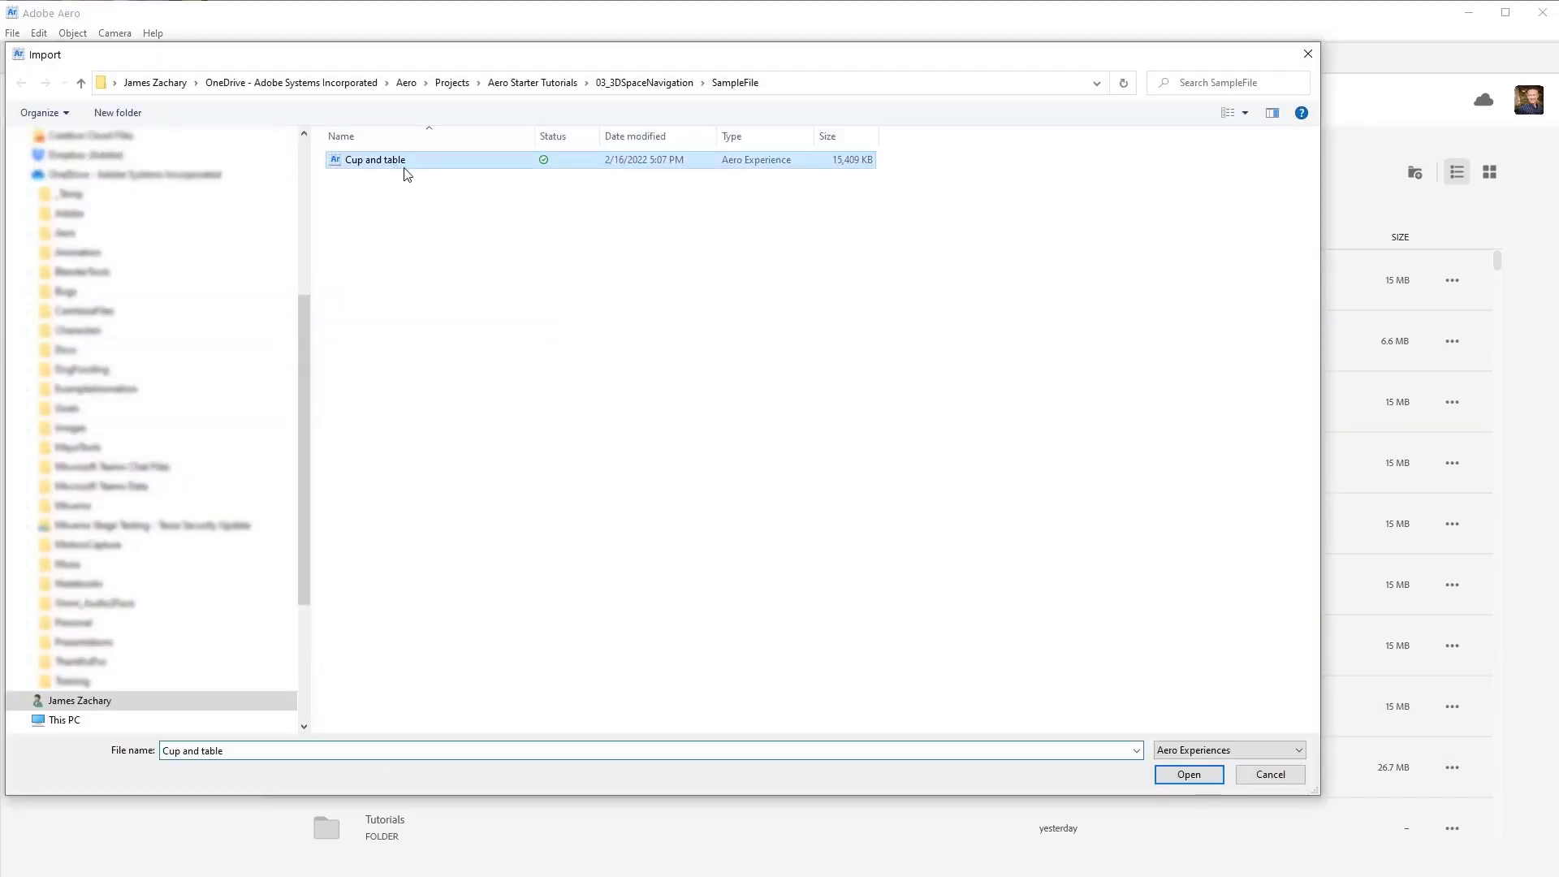
pyautogui.click(1200, 778)
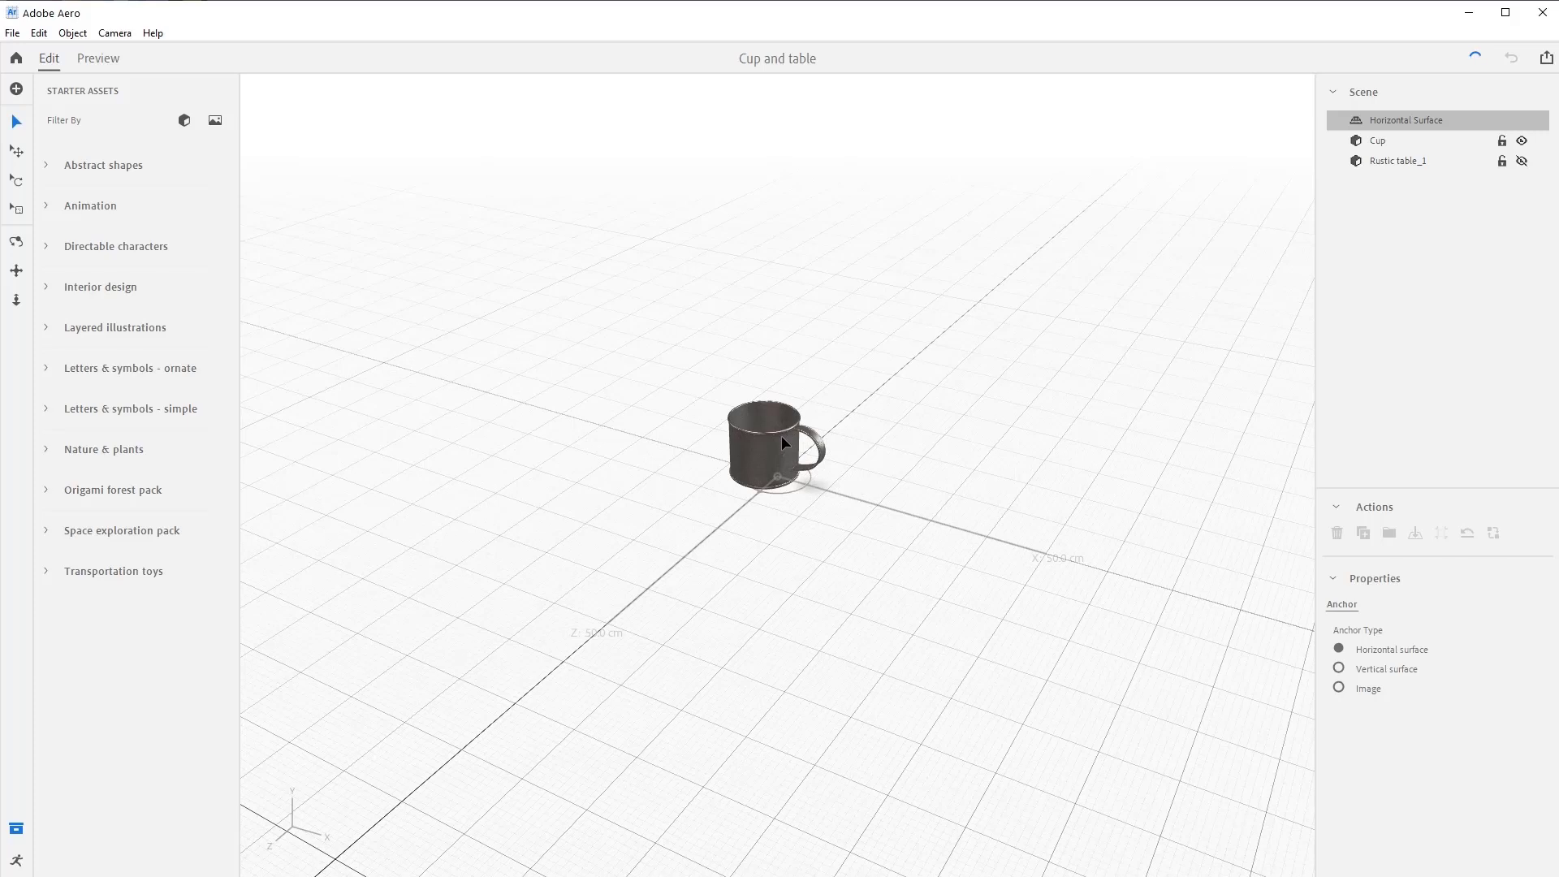
pyautogui.keyDown('alt'); pyautogui.moveTo(869, 543); pyautogui.dragTo(985, 417); pyautogui.keyUp('alt')
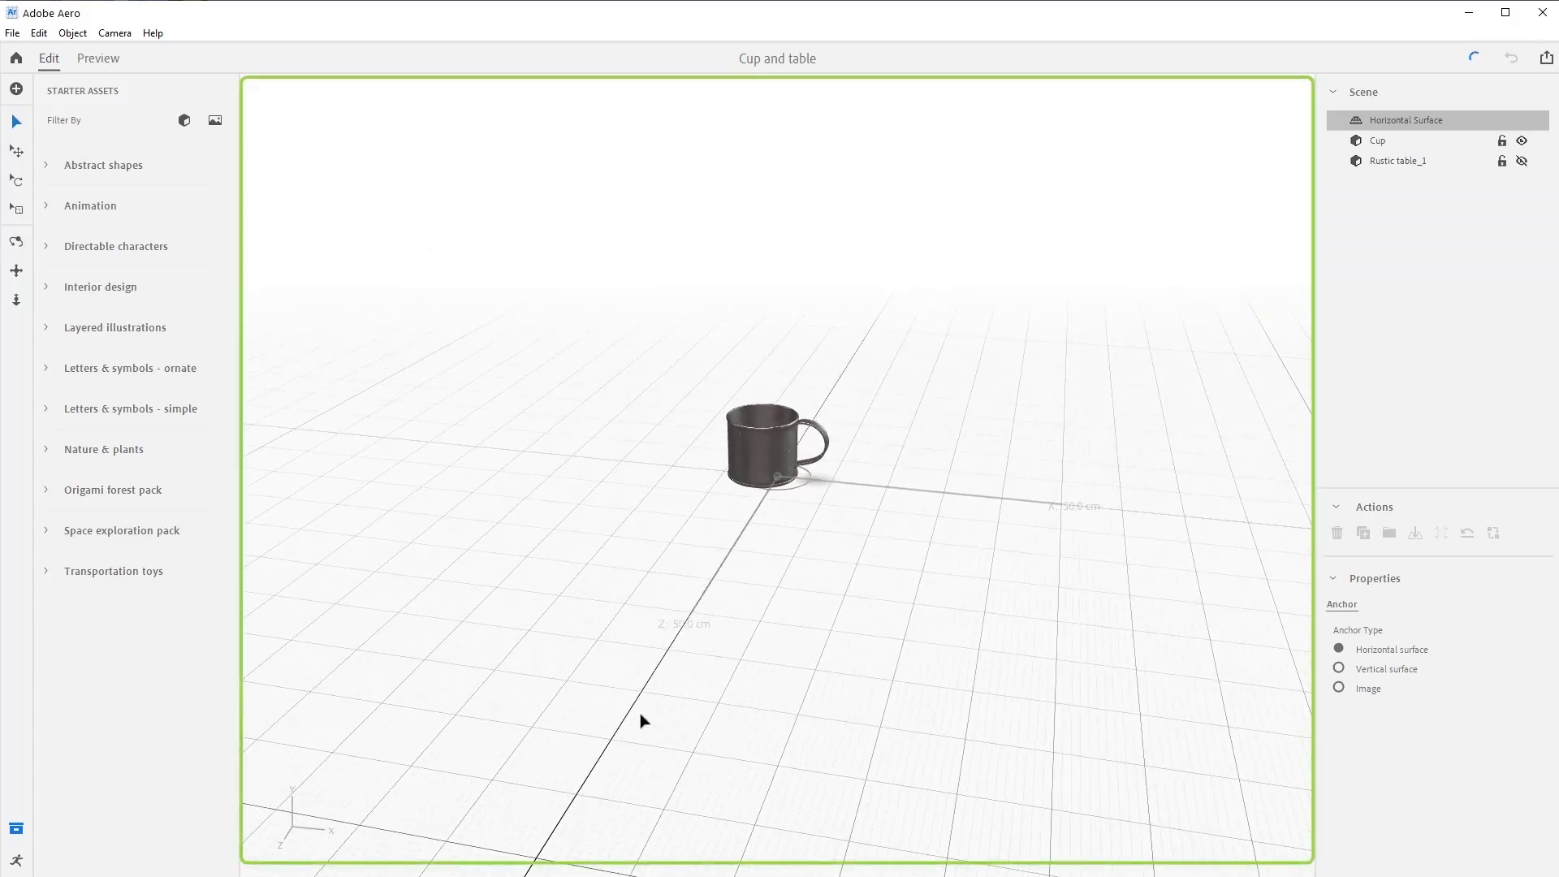
pyautogui.keyDown('alt'); pyautogui.moveTo(854, 689); pyautogui.dragTo(719, 688); pyautogui.keyUp('alt')
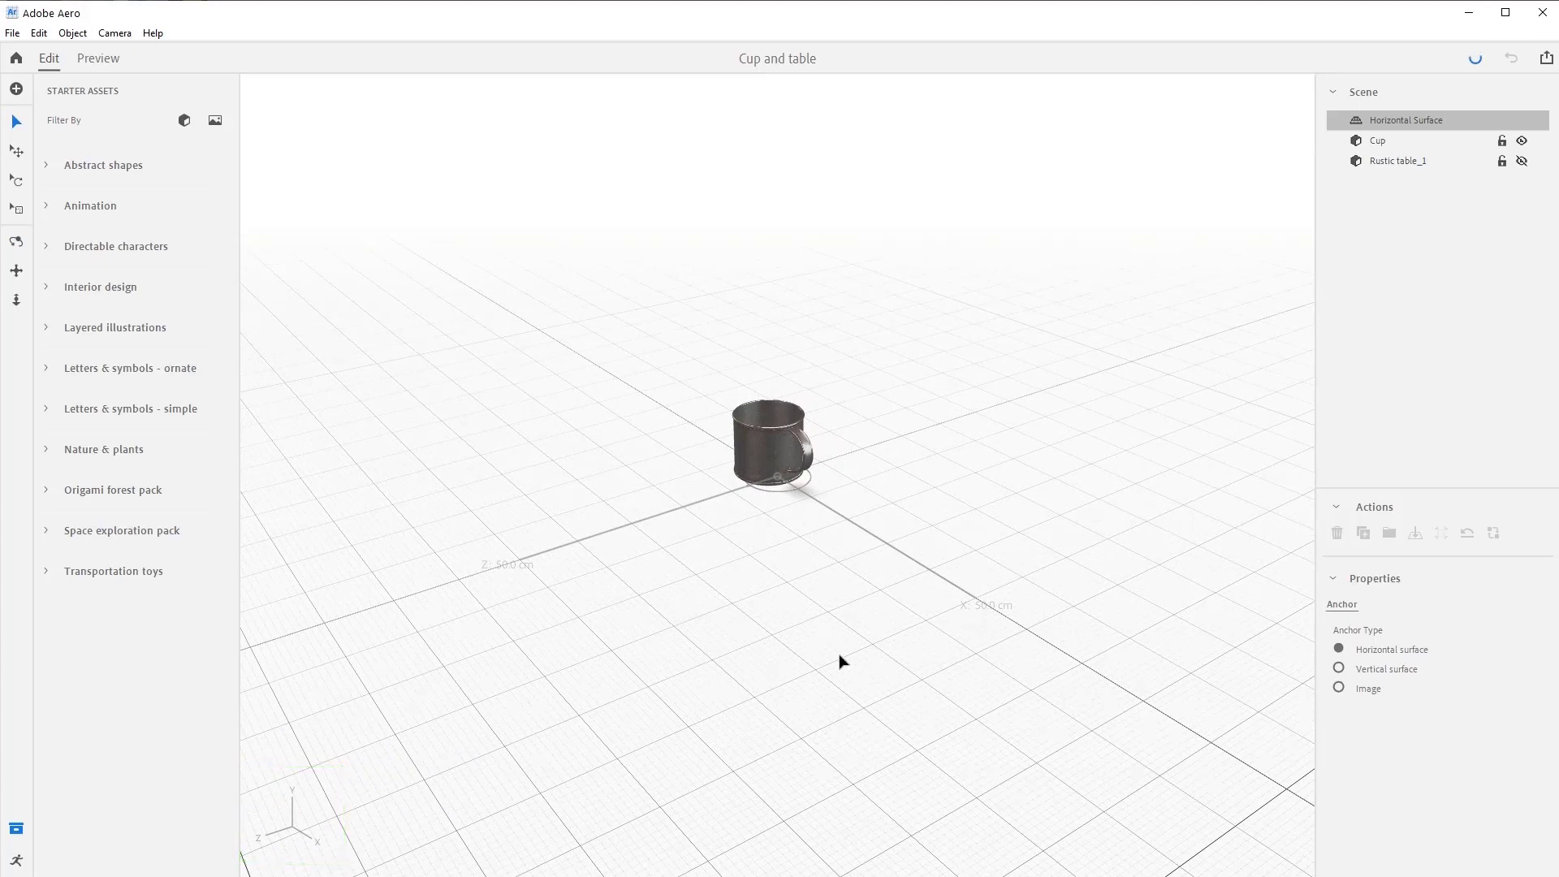
pyautogui.keyDown('alt'); pyautogui.moveTo(706, 738); pyautogui.dragTo(747, 717); pyautogui.keyUp('alt')
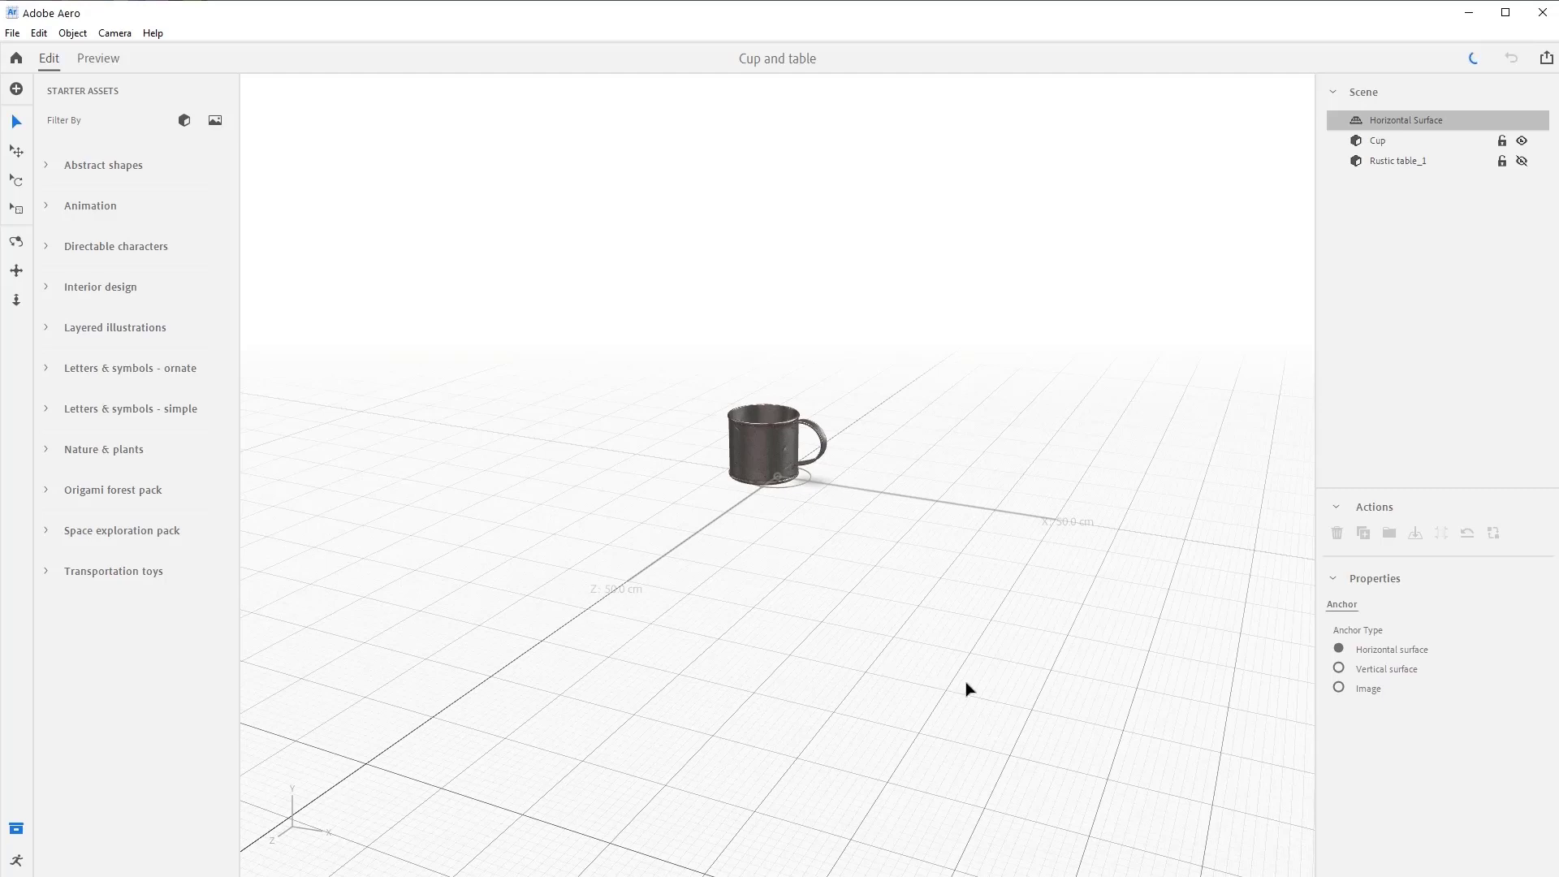
pyautogui.keyDown('alt'); pyautogui.moveTo(972, 696); pyautogui.dragTo(922, 702); pyautogui.keyUp('alt')
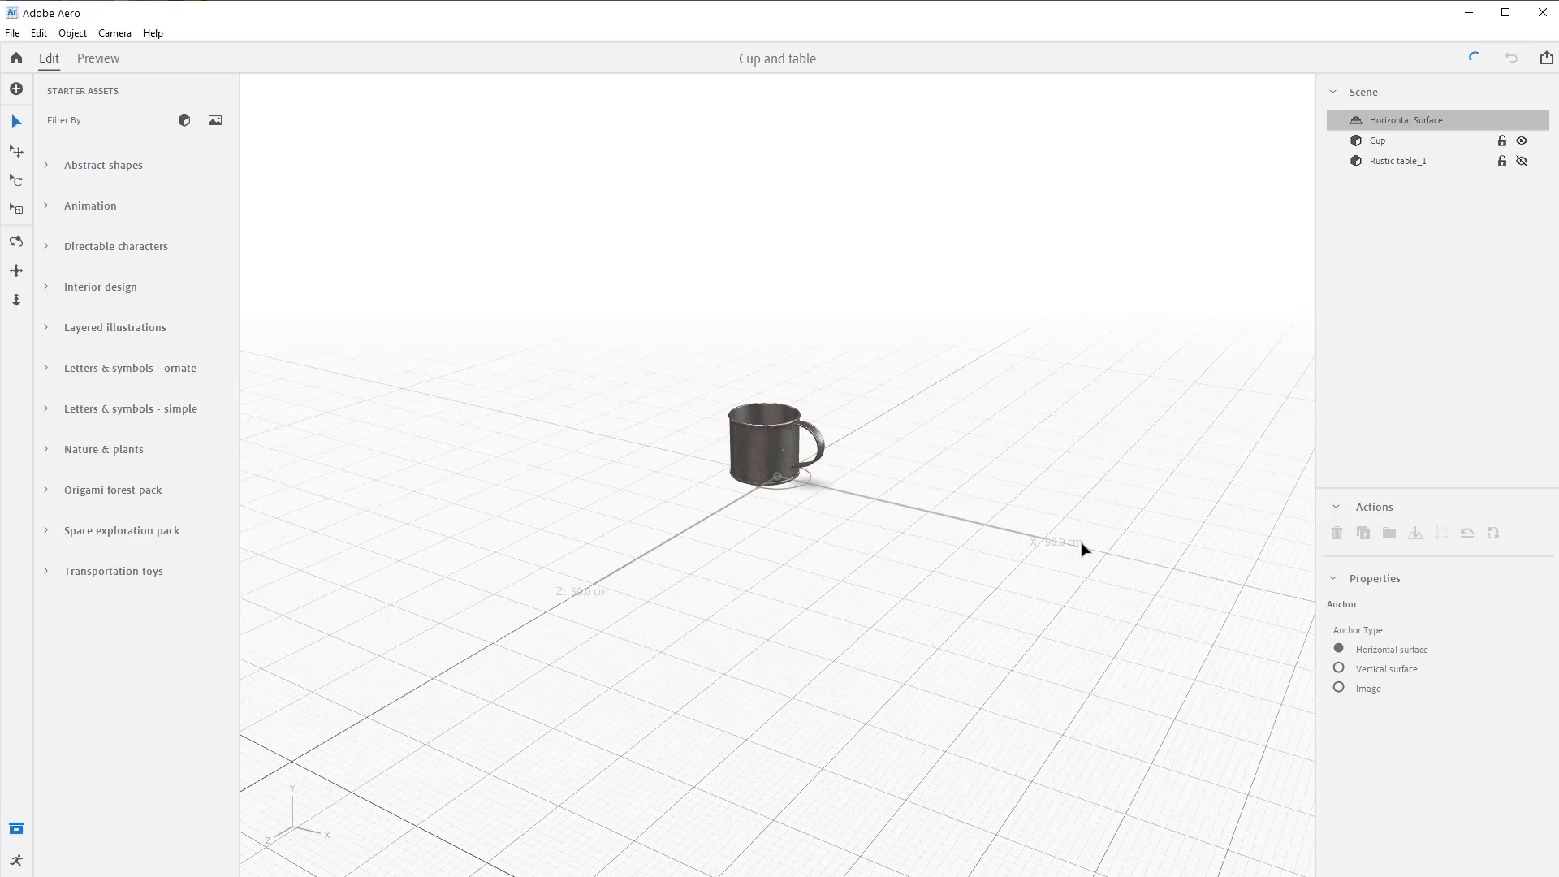
pyautogui.moveTo(1093, 602)
pyautogui.keyDown('alt'); pyautogui.mouseDown()
pyautogui.moveTo(1135, 544)
pyautogui.moveTo(1134, 585)
pyautogui.moveTo(1055, 617)
pyautogui.moveTo(1042, 597)
pyautogui.moveTo(1116, 623)
pyautogui.moveTo(1097, 622)
pyautogui.mouseUp(); pyautogui.keyUp('alt')
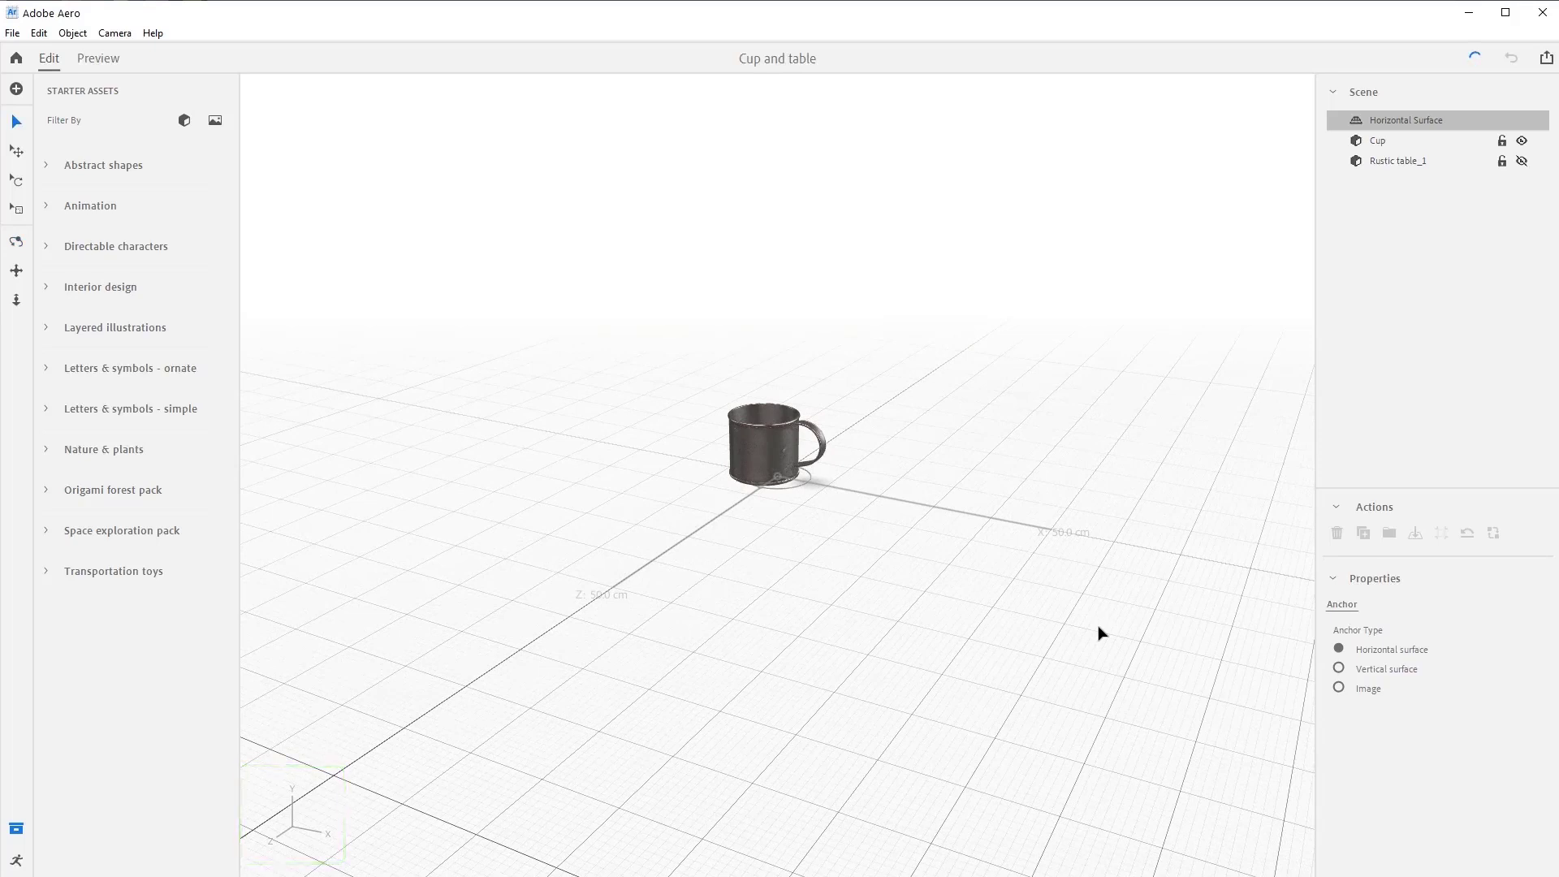
pyautogui.keyDown('alt'); pyautogui.moveTo(1023, 644); pyautogui.dragTo(988, 662); pyautogui.keyUp('alt')
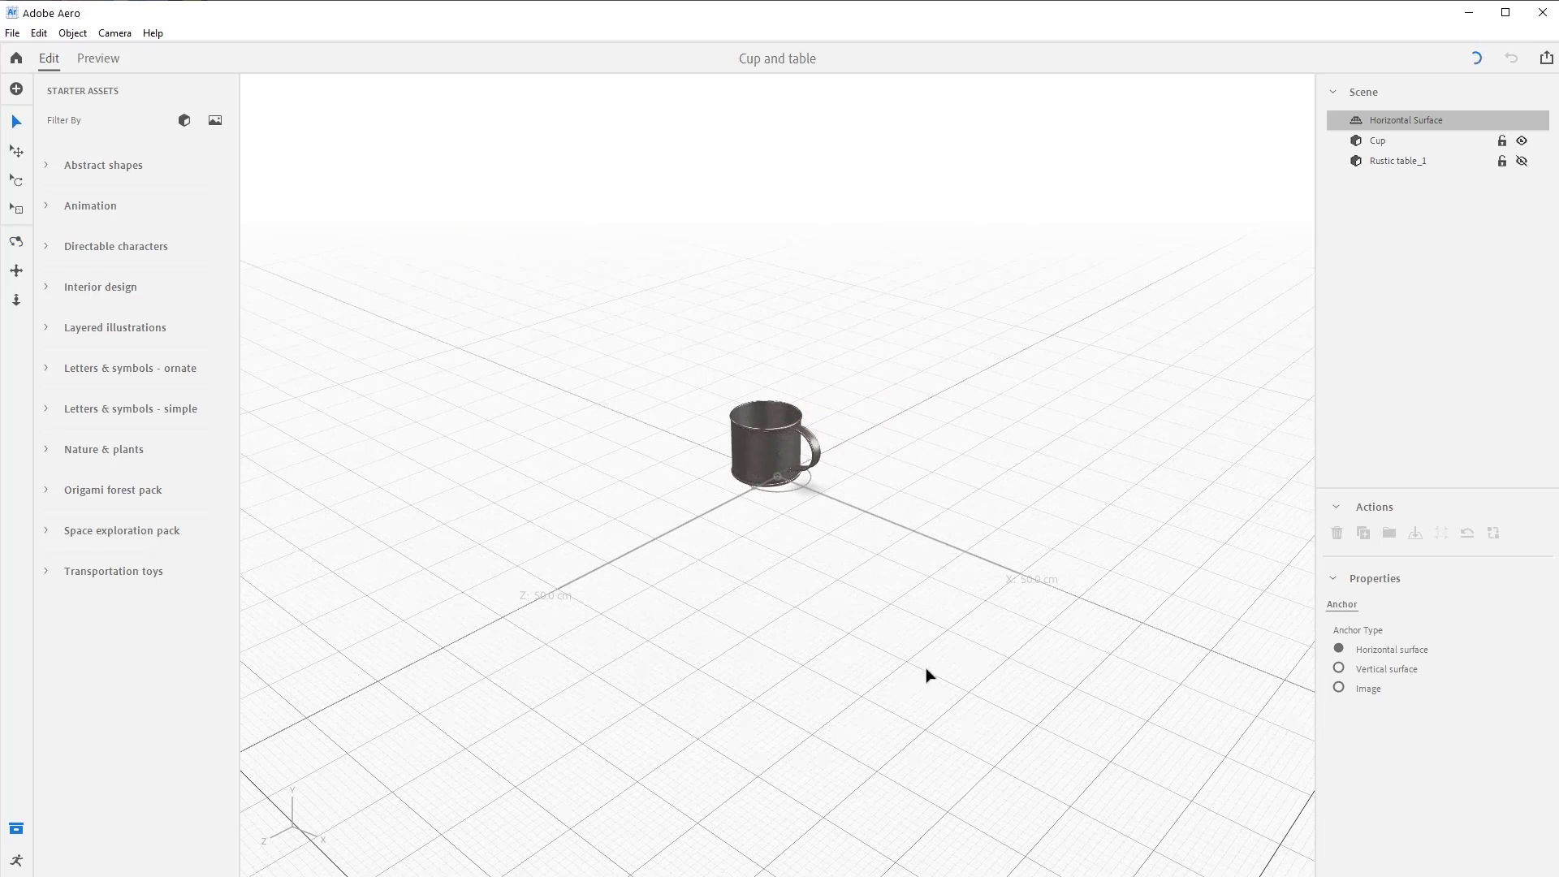
pyautogui.keyDown('alt'); pyautogui.moveTo(877, 669); pyautogui.dragTo(914, 637); pyautogui.keyUp('alt')
# Reset the camera, frame all objects, and orbit slightly around the enlarged cup
pyautogui.click(115, 33)
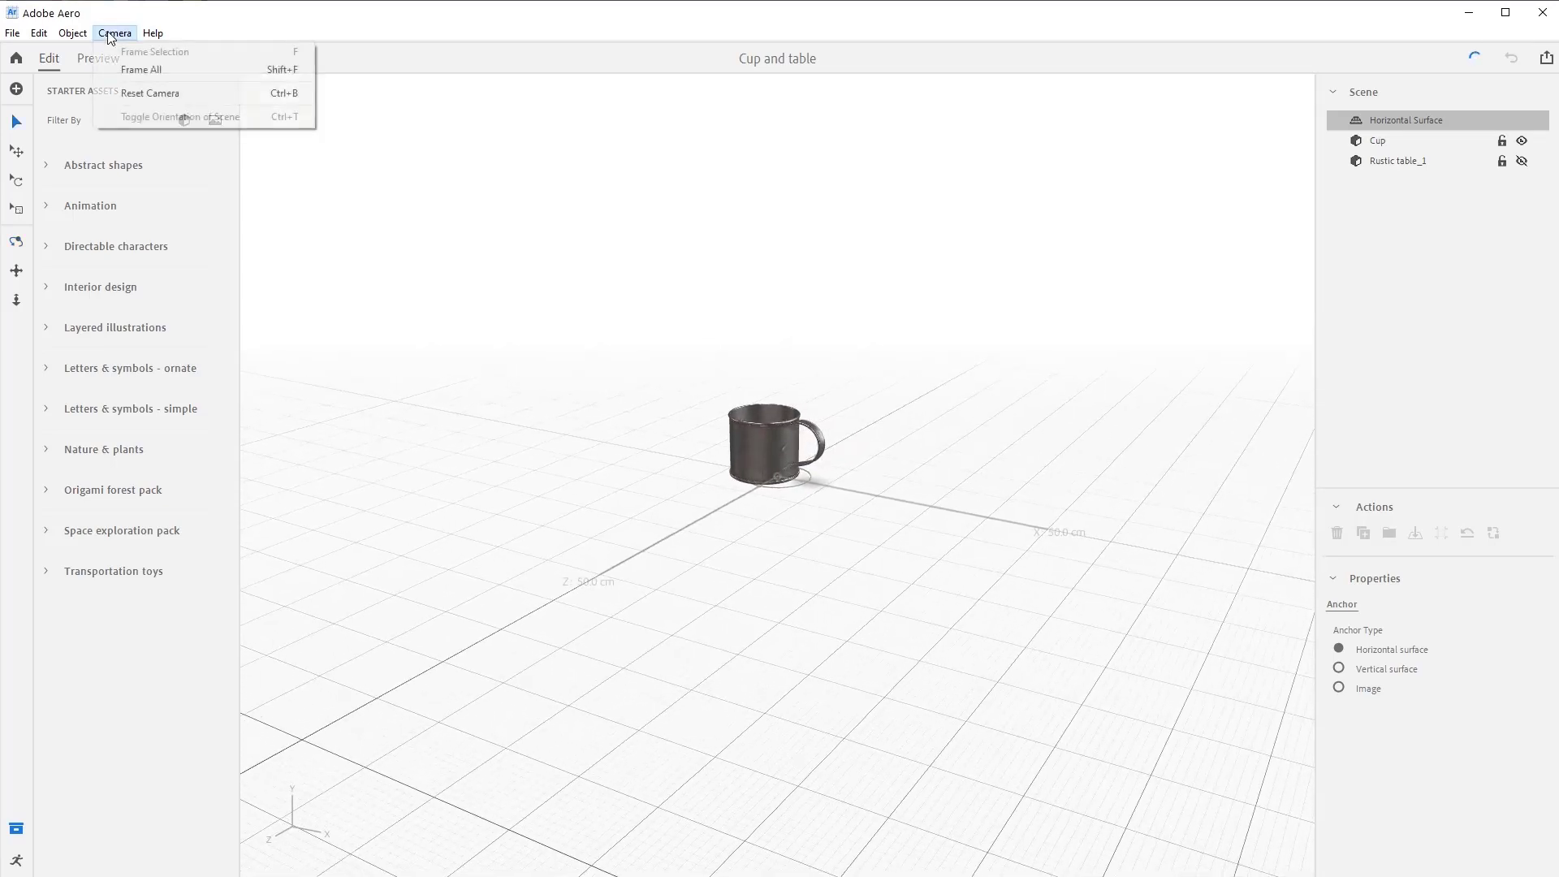
pyautogui.click(148, 95)
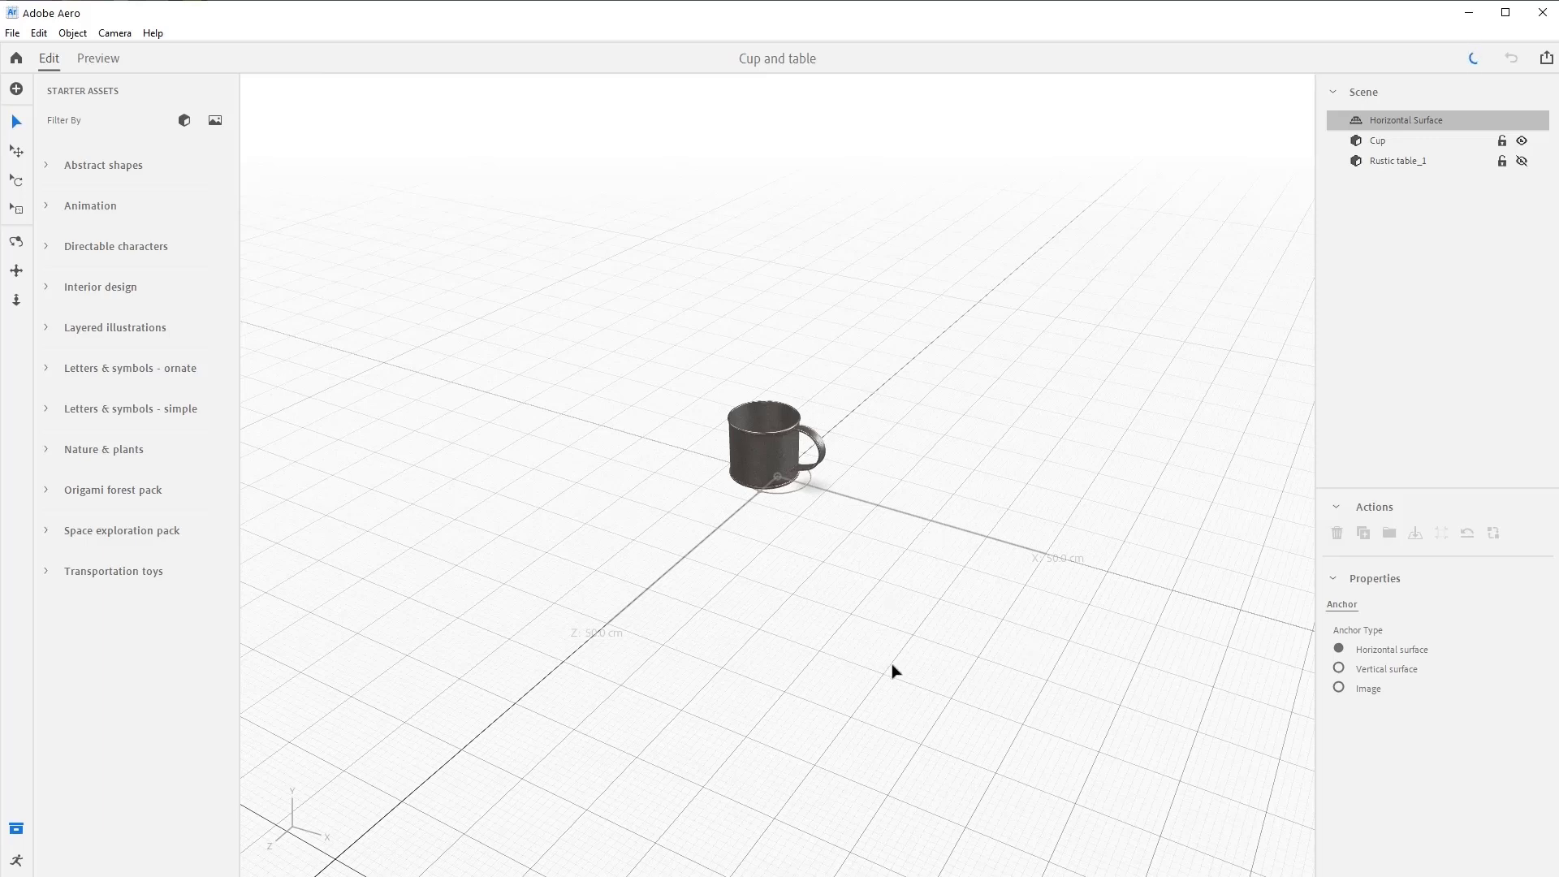
pyautogui.click(115, 33)
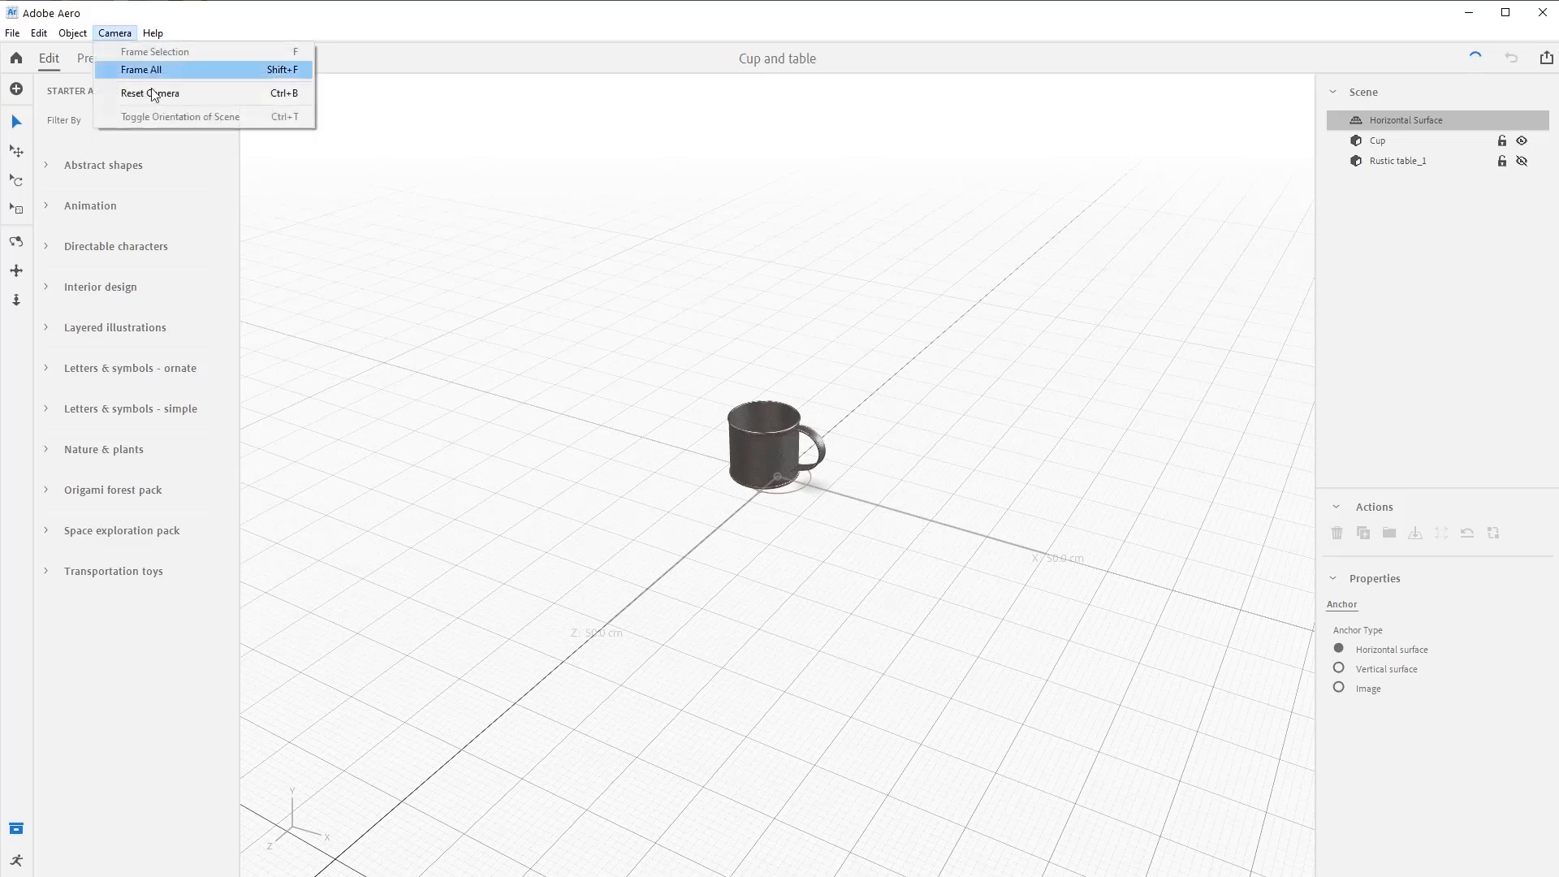
pyautogui.click(159, 73)
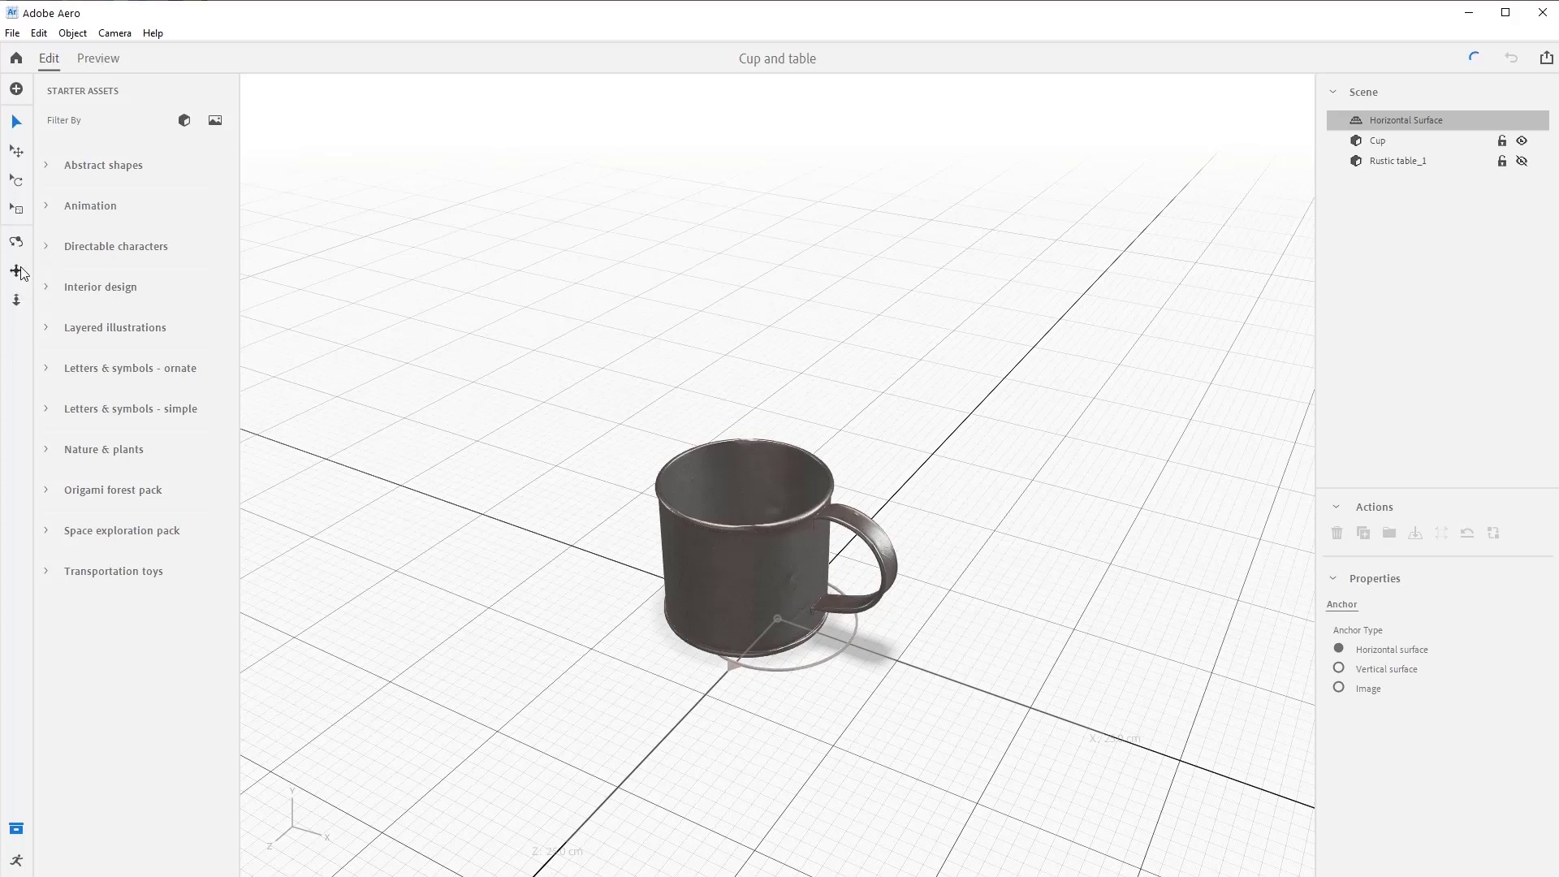
pyautogui.moveTo(1145, 504); pyautogui.dragTo(1203, 548, button='right')
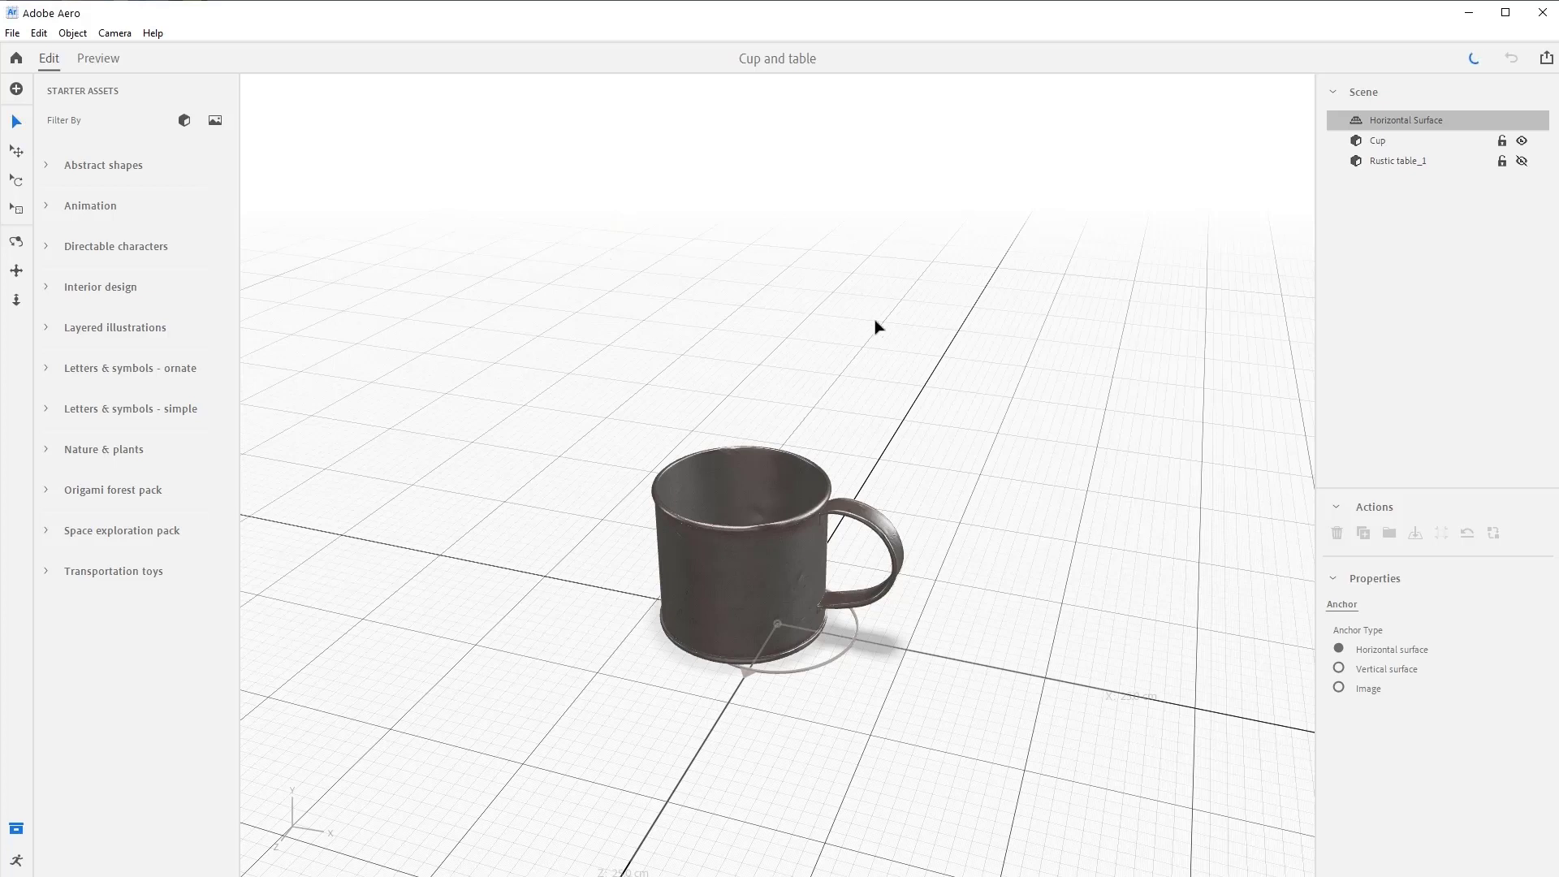
# Select the cup, orbit to a higher view, and drag the cup upward
pyautogui.click(813, 577)
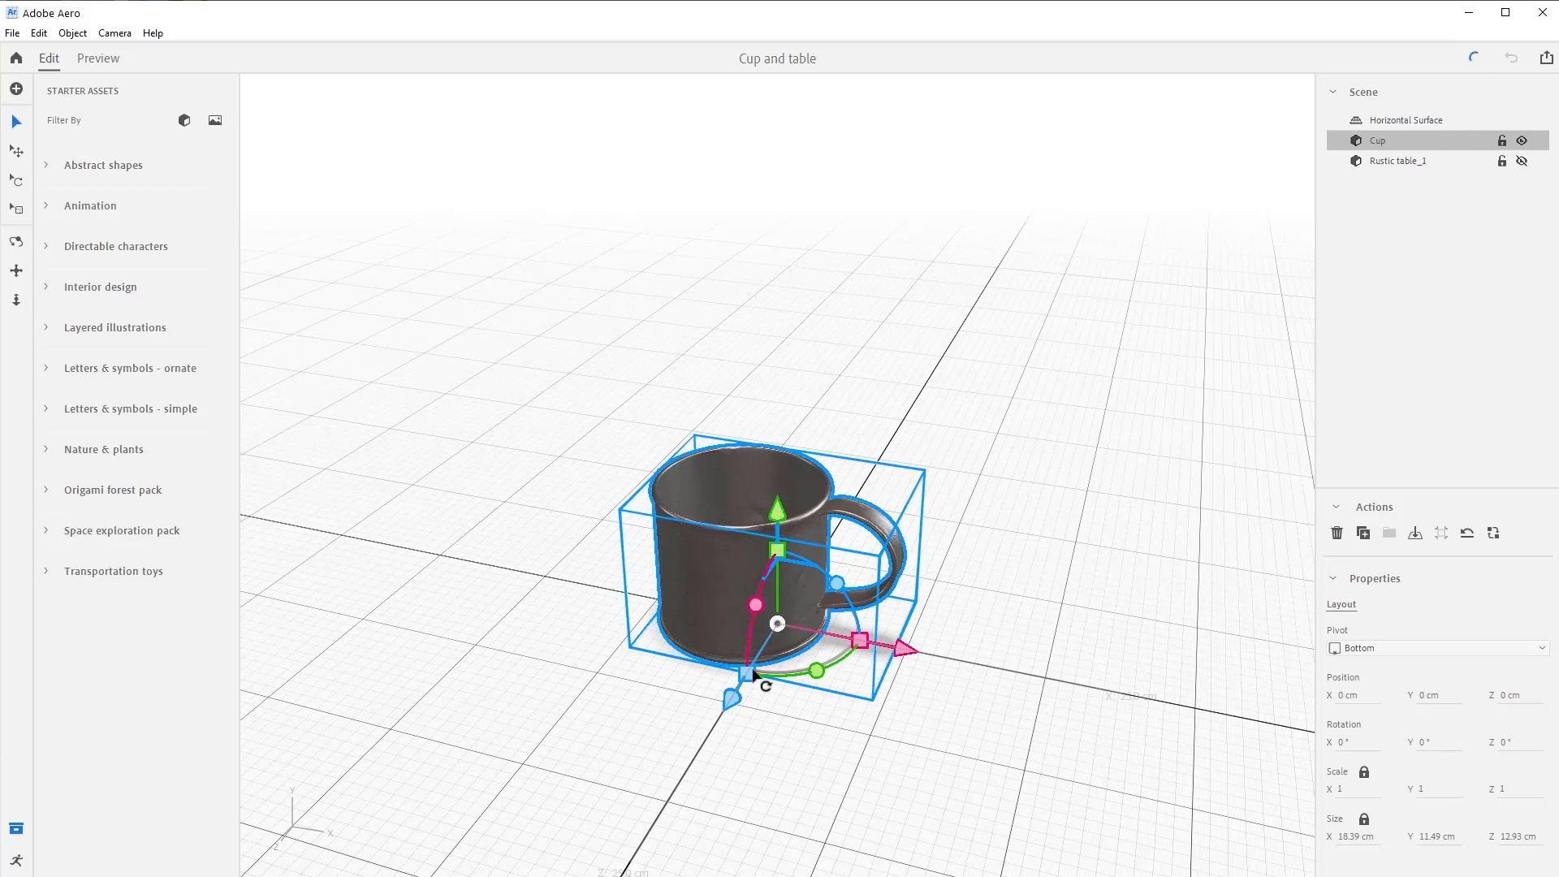
pyautogui.press('o')
pyautogui.moveTo(980, 700); pyautogui.dragTo(974, 650)
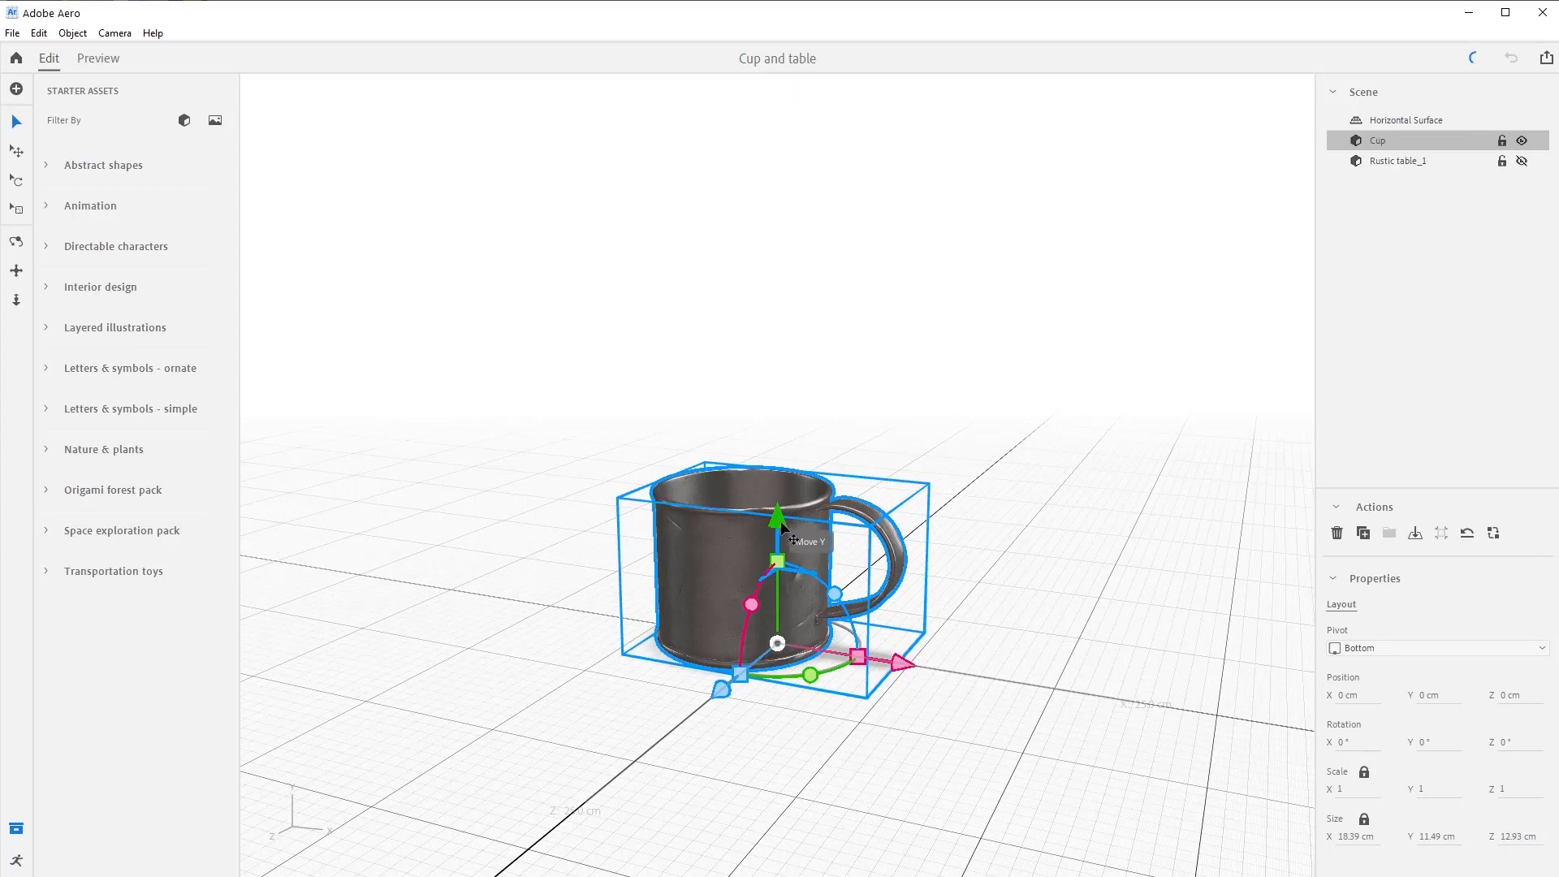
pyautogui.moveTo(784, 529); pyautogui.dragTo(847, 406)
# Try scaling the cup to 1.4 and stretching Y to 1.5, undo both, then switch to the Move tool
pyautogui.moveTo(782, 559); pyautogui.dragTo(828, 520)
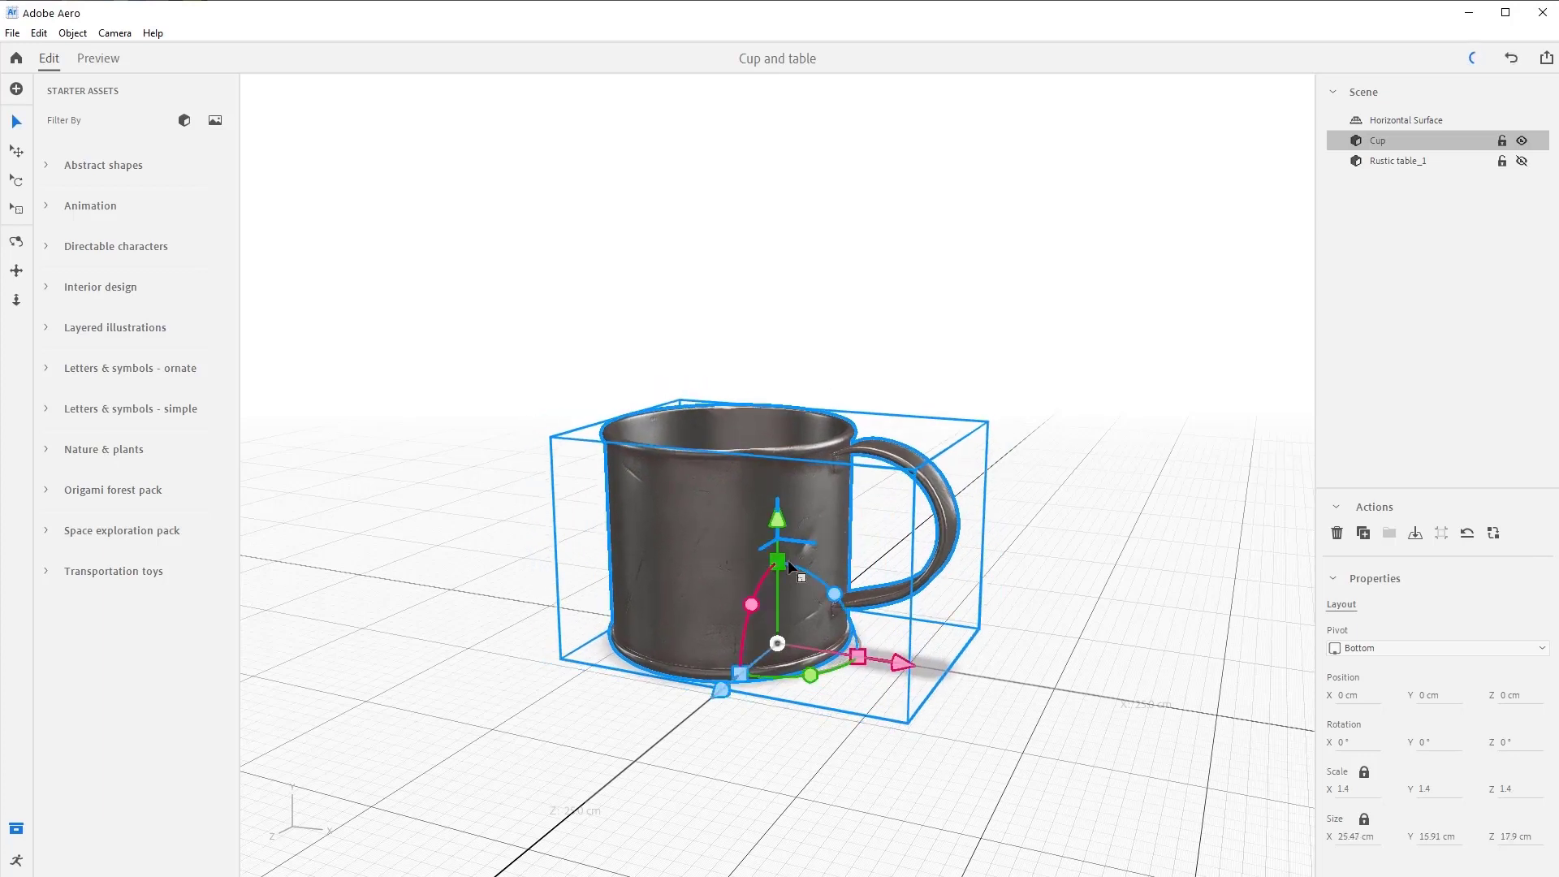
pyautogui.click(1512, 58)
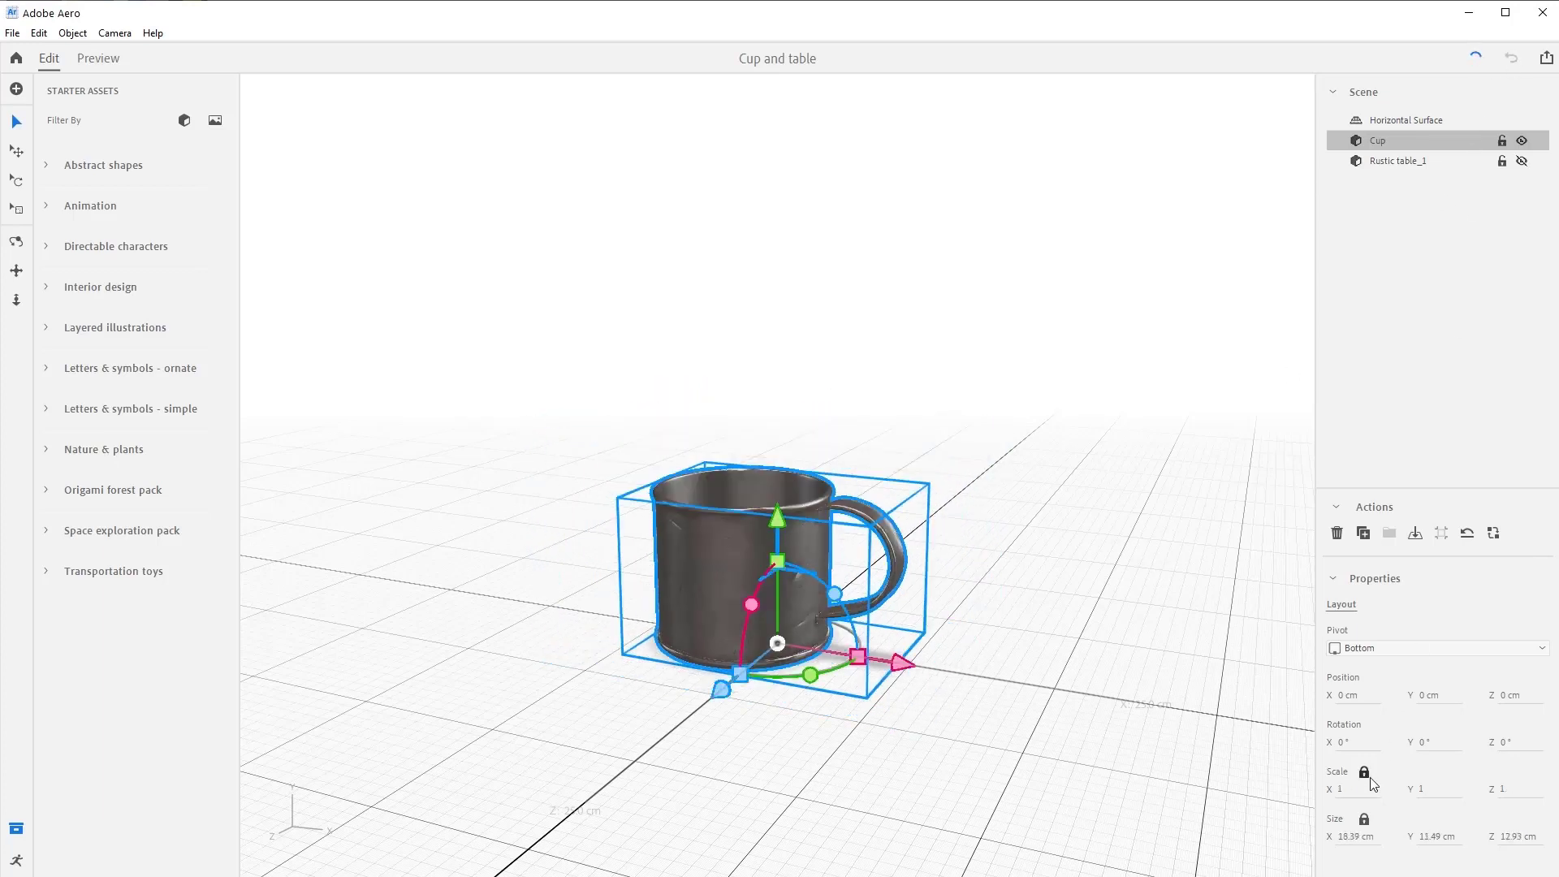
pyautogui.moveTo(781, 559); pyautogui.dragTo(909, 507)
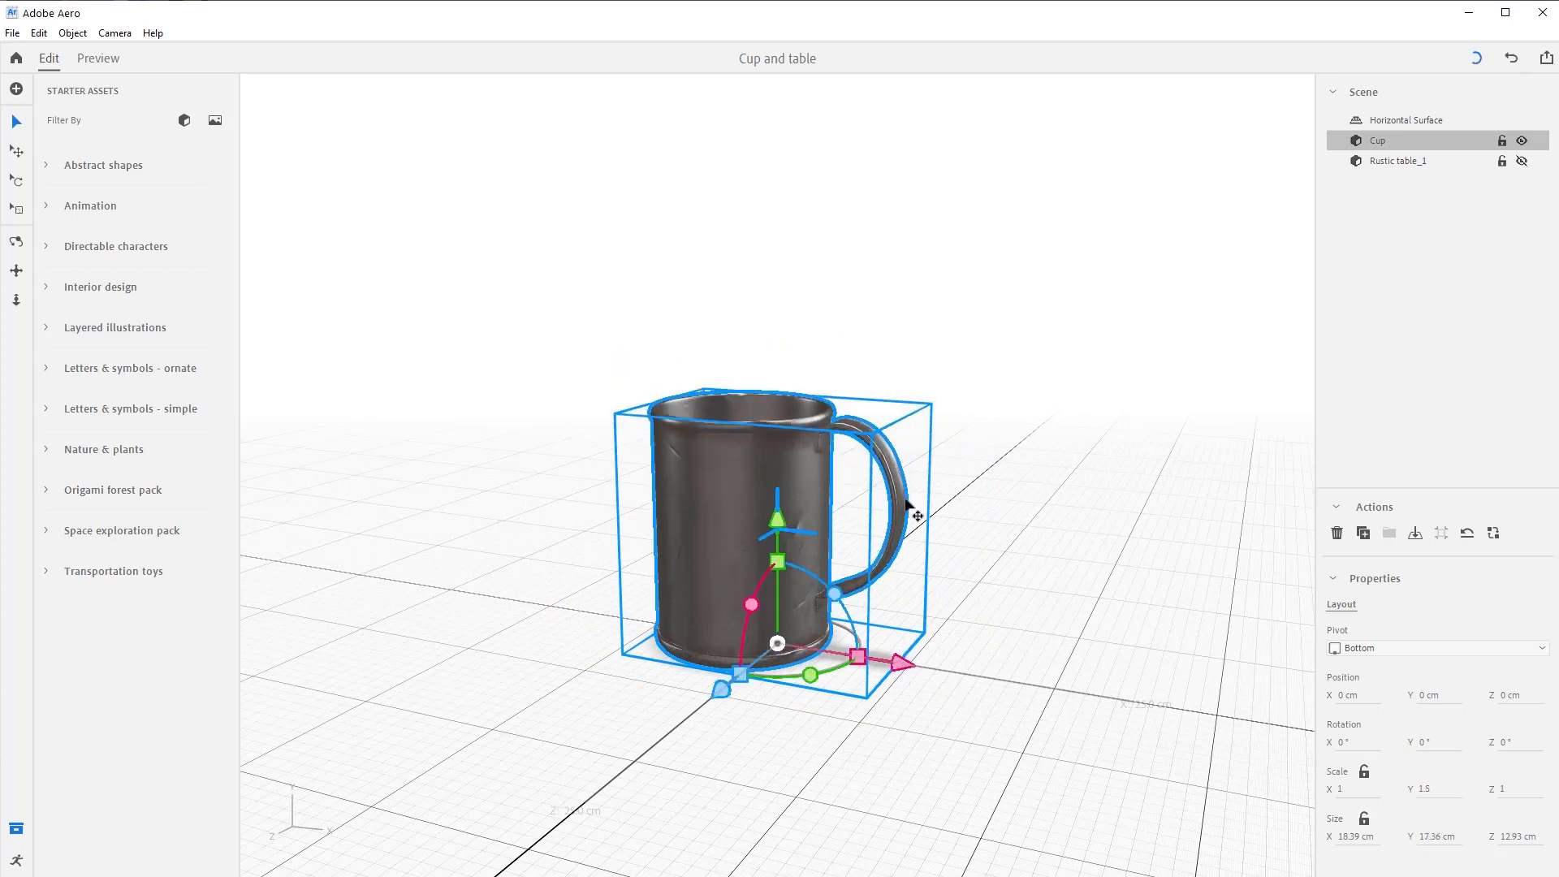
pyautogui.click(1513, 59)
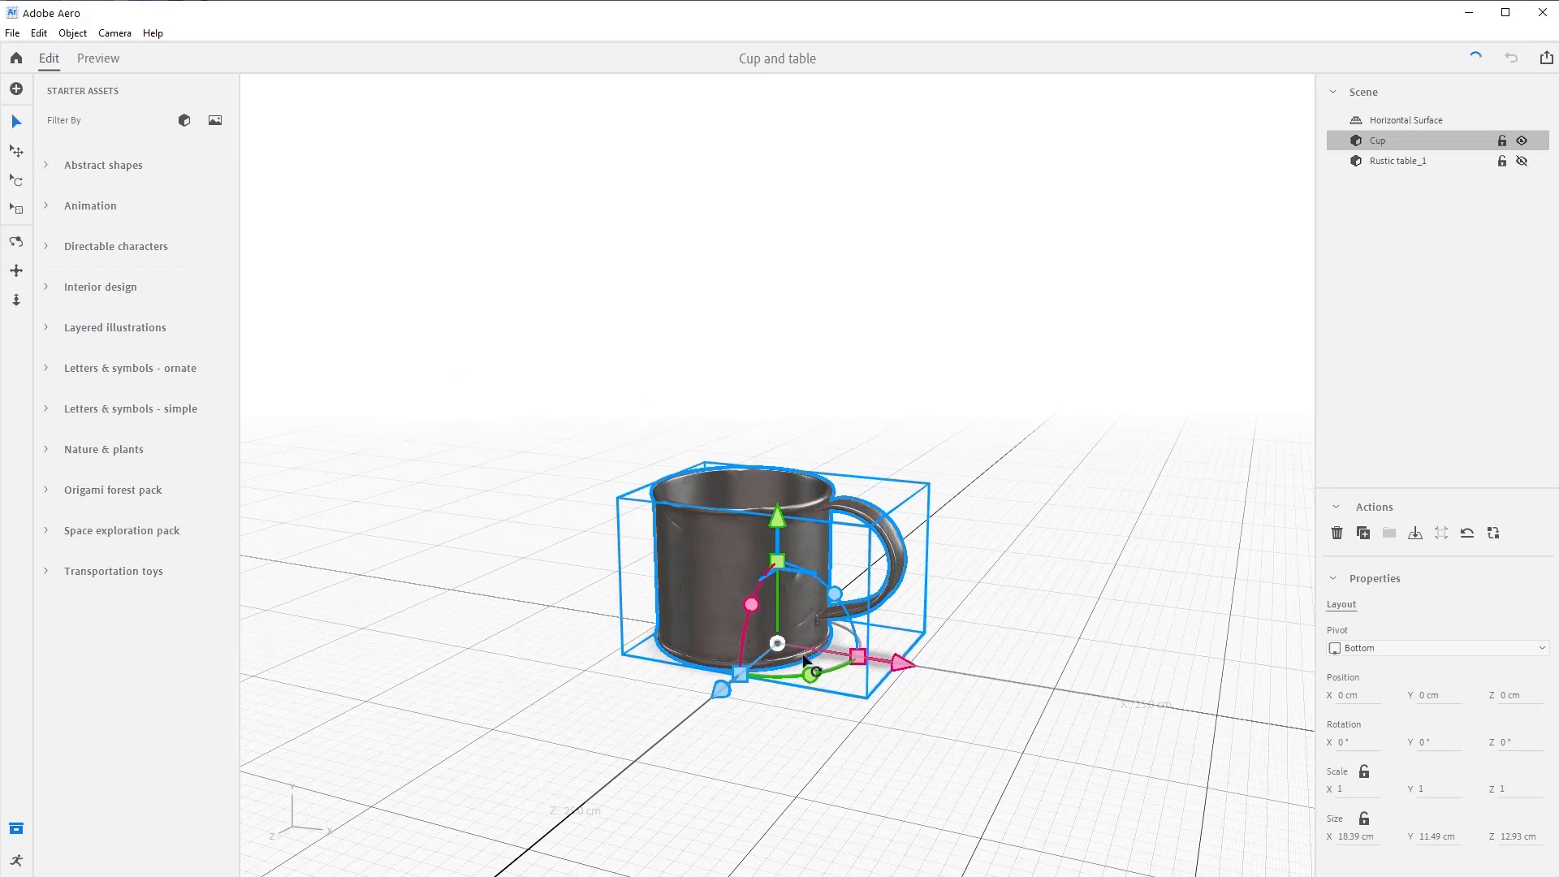
pyautogui.click(17, 153)
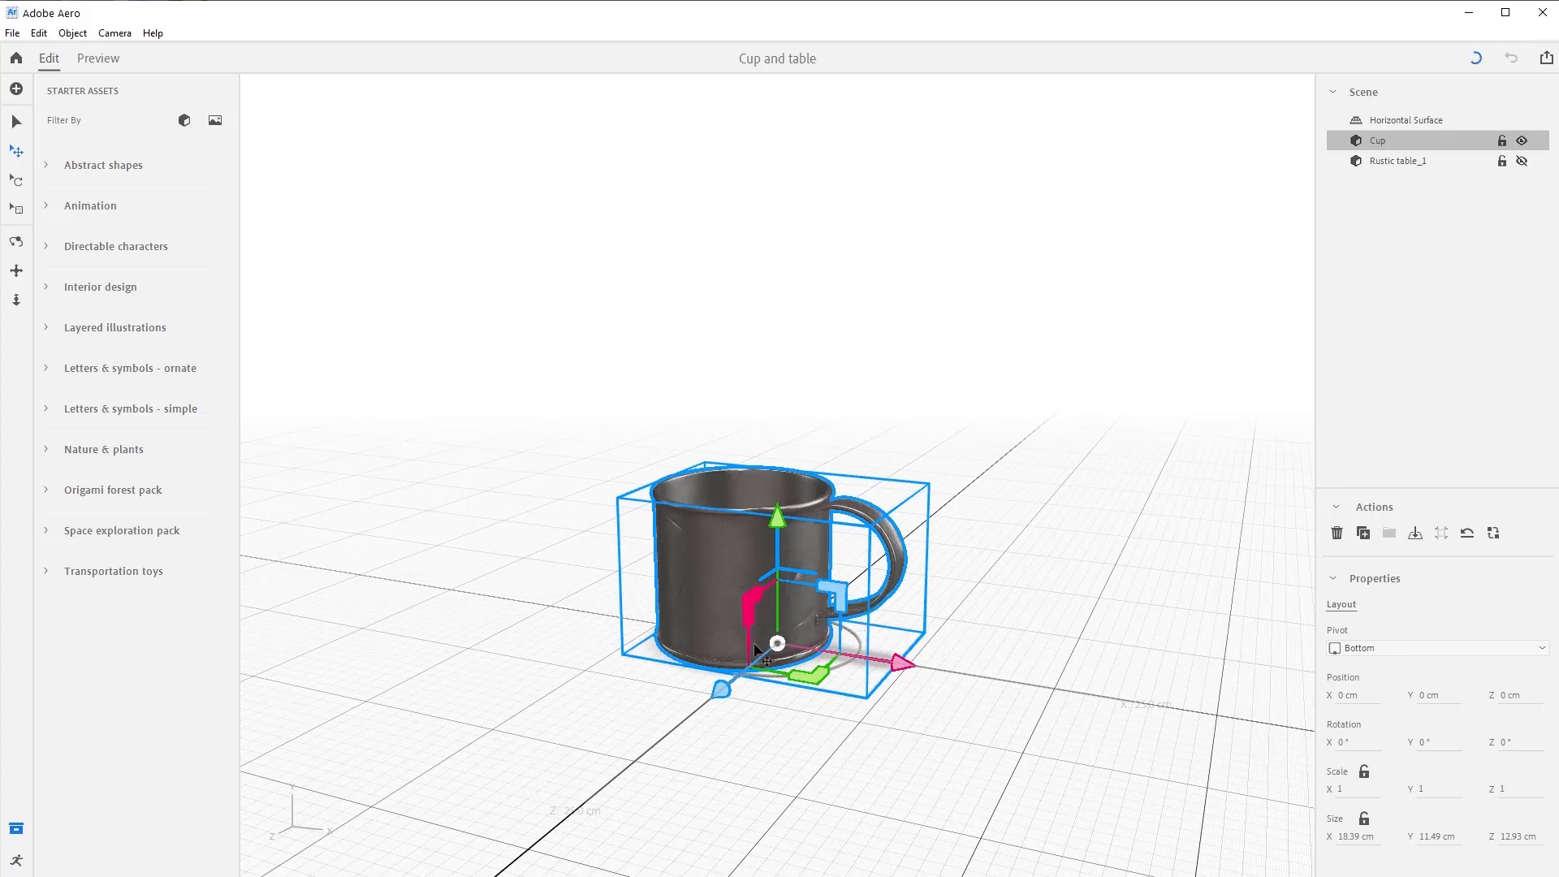
# Lift and move the cup several times, undoing each move to return it to 0, 0, 0
pyautogui.moveTo(755, 649); pyautogui.dragTo(804, 428)
pyautogui.hotkey('ctrl', 'z')
pyautogui.moveTo(842, 597); pyautogui.dragTo(1169, 468)
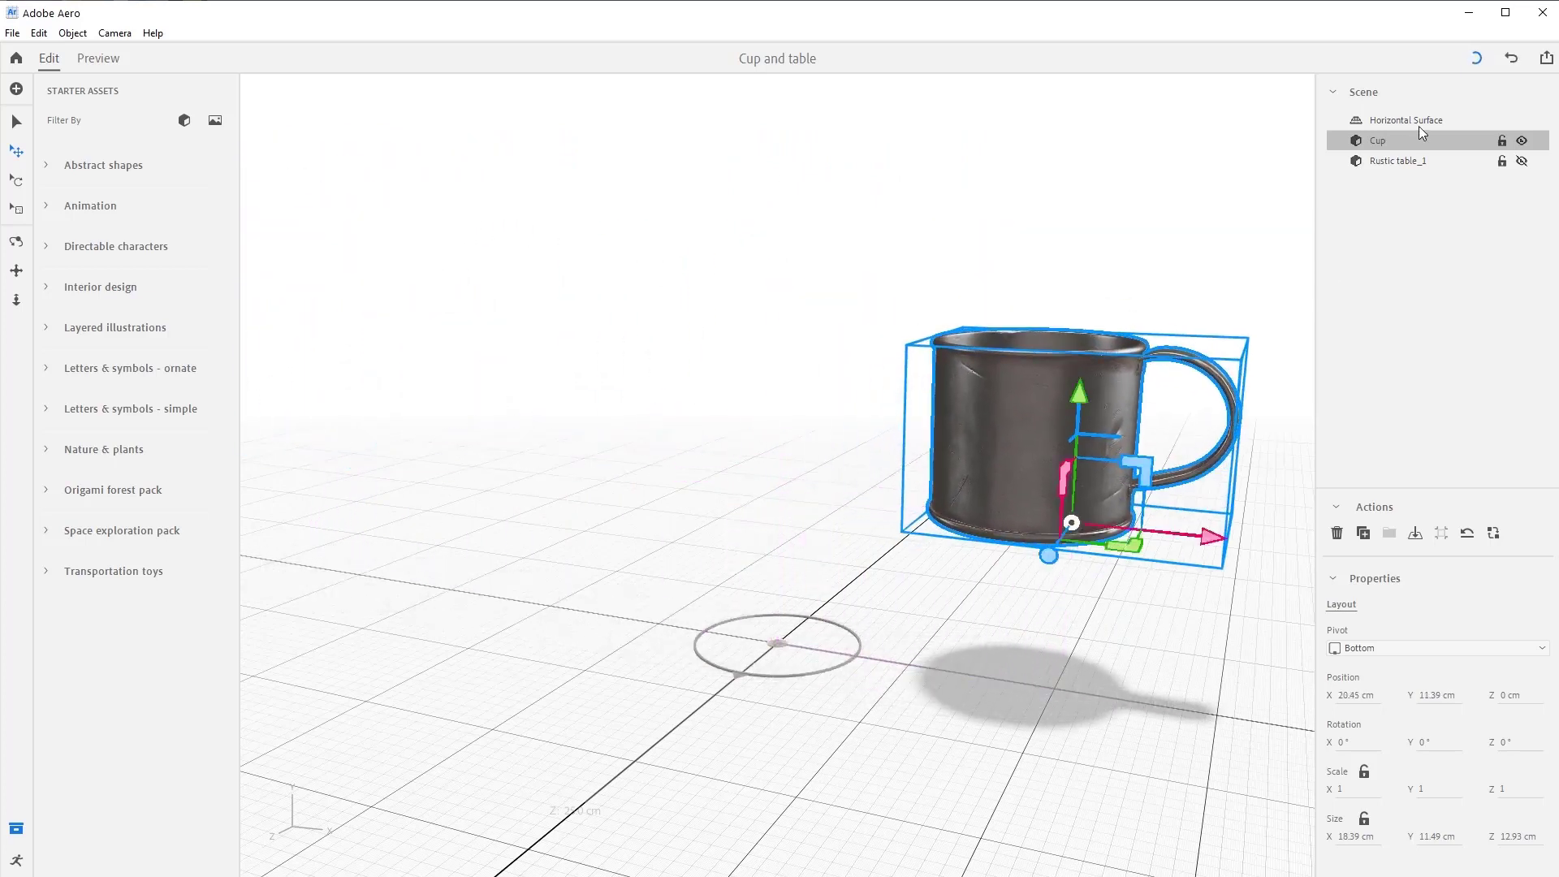
pyautogui.click(1511, 60)
pyautogui.moveTo(754, 602); pyautogui.dragTo(436, 276)
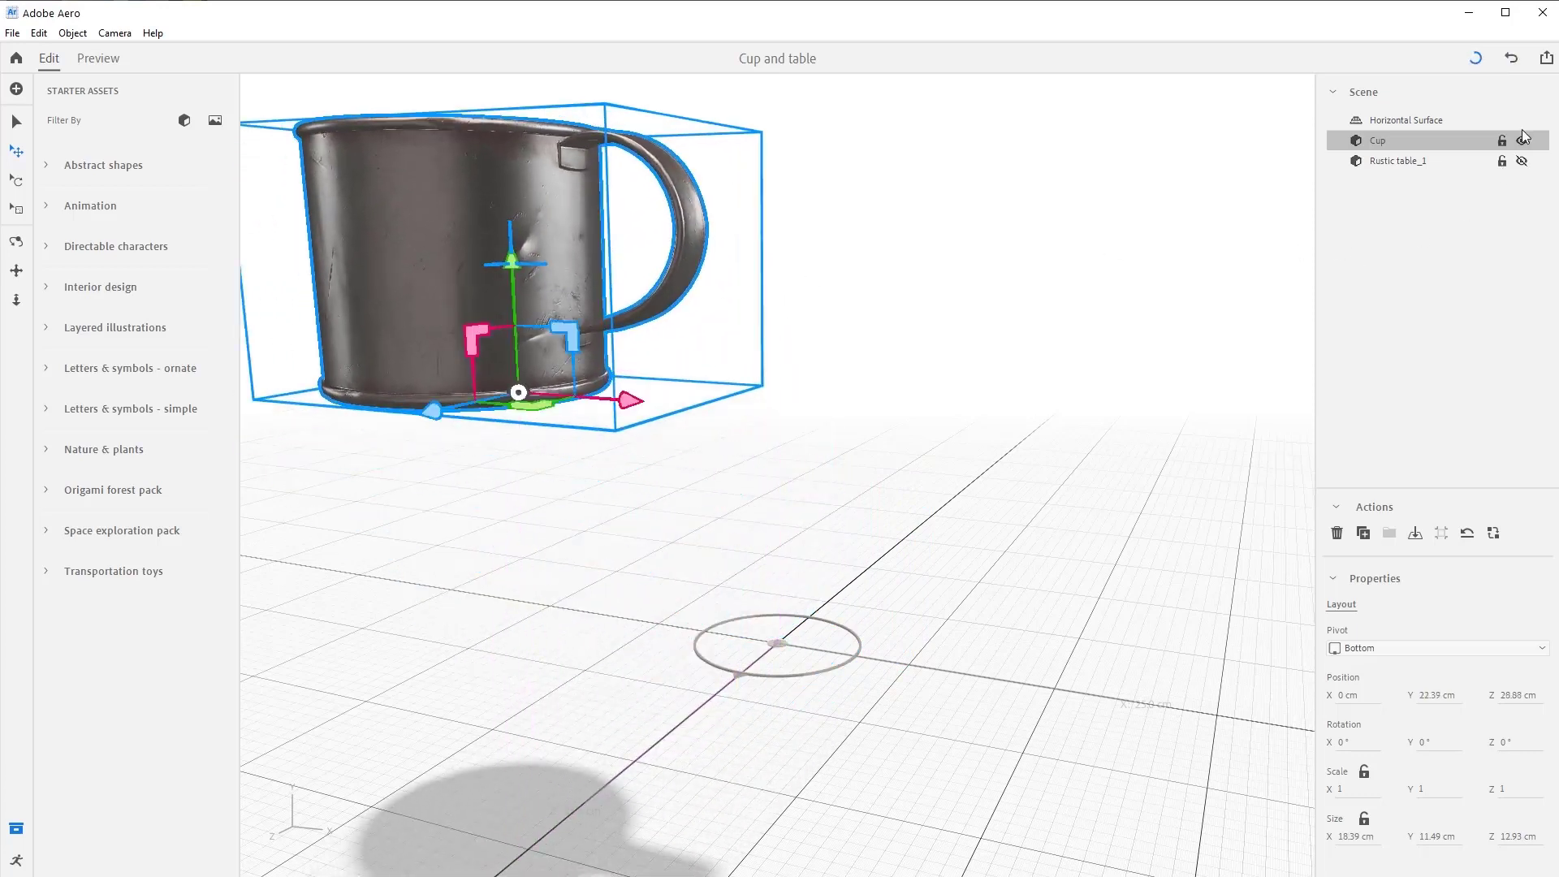
pyautogui.click(1511, 58)
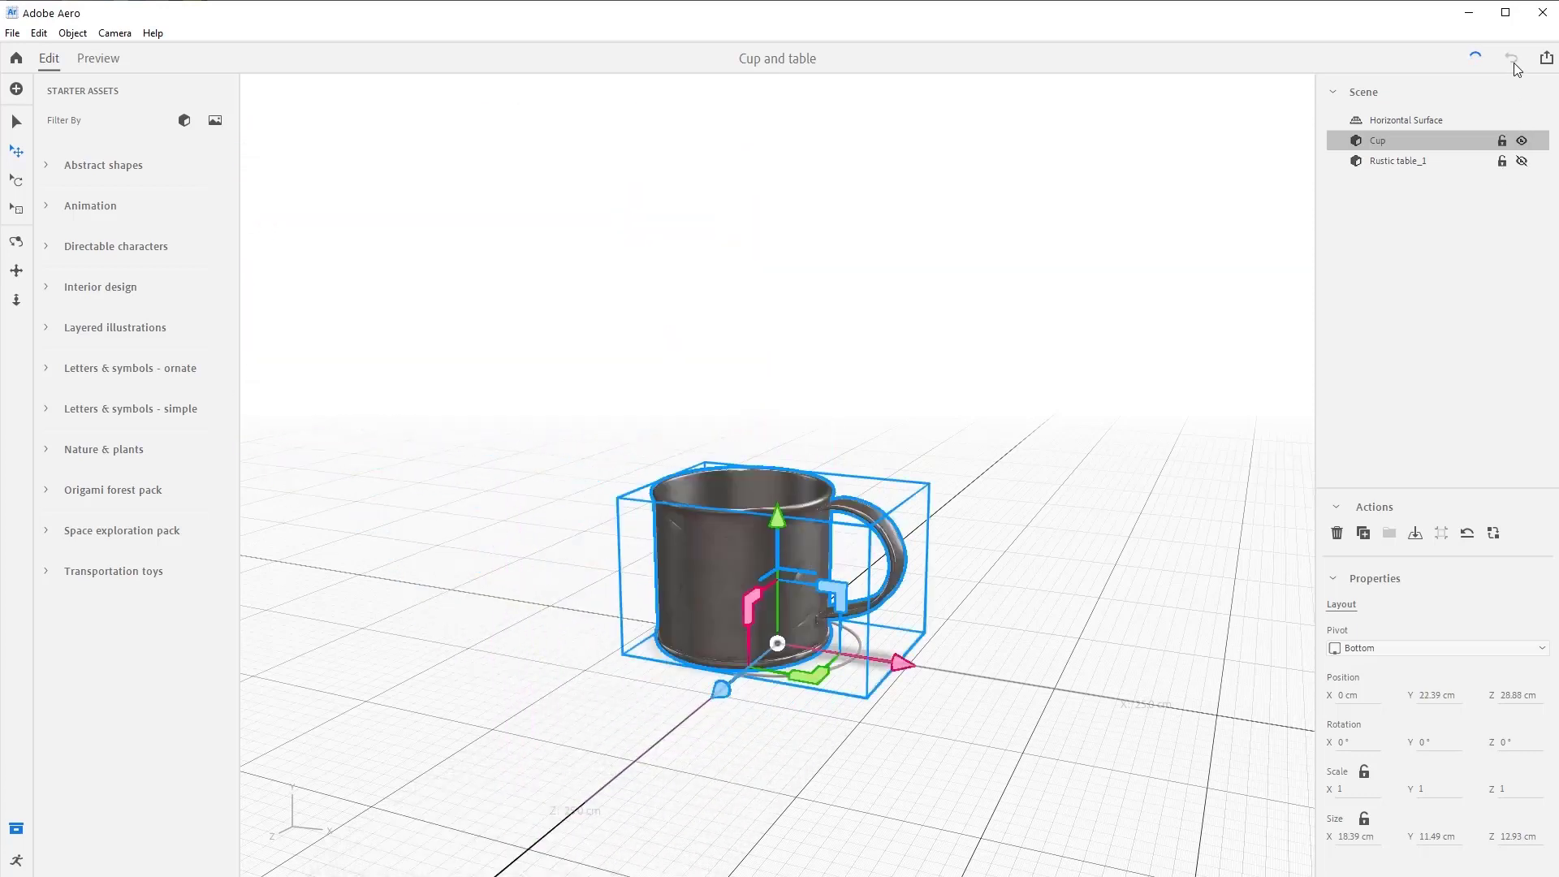
# Tilt and tumble the cup with the Rotate tool, undoing each rotation back to 0°
pyautogui.click(15, 183)
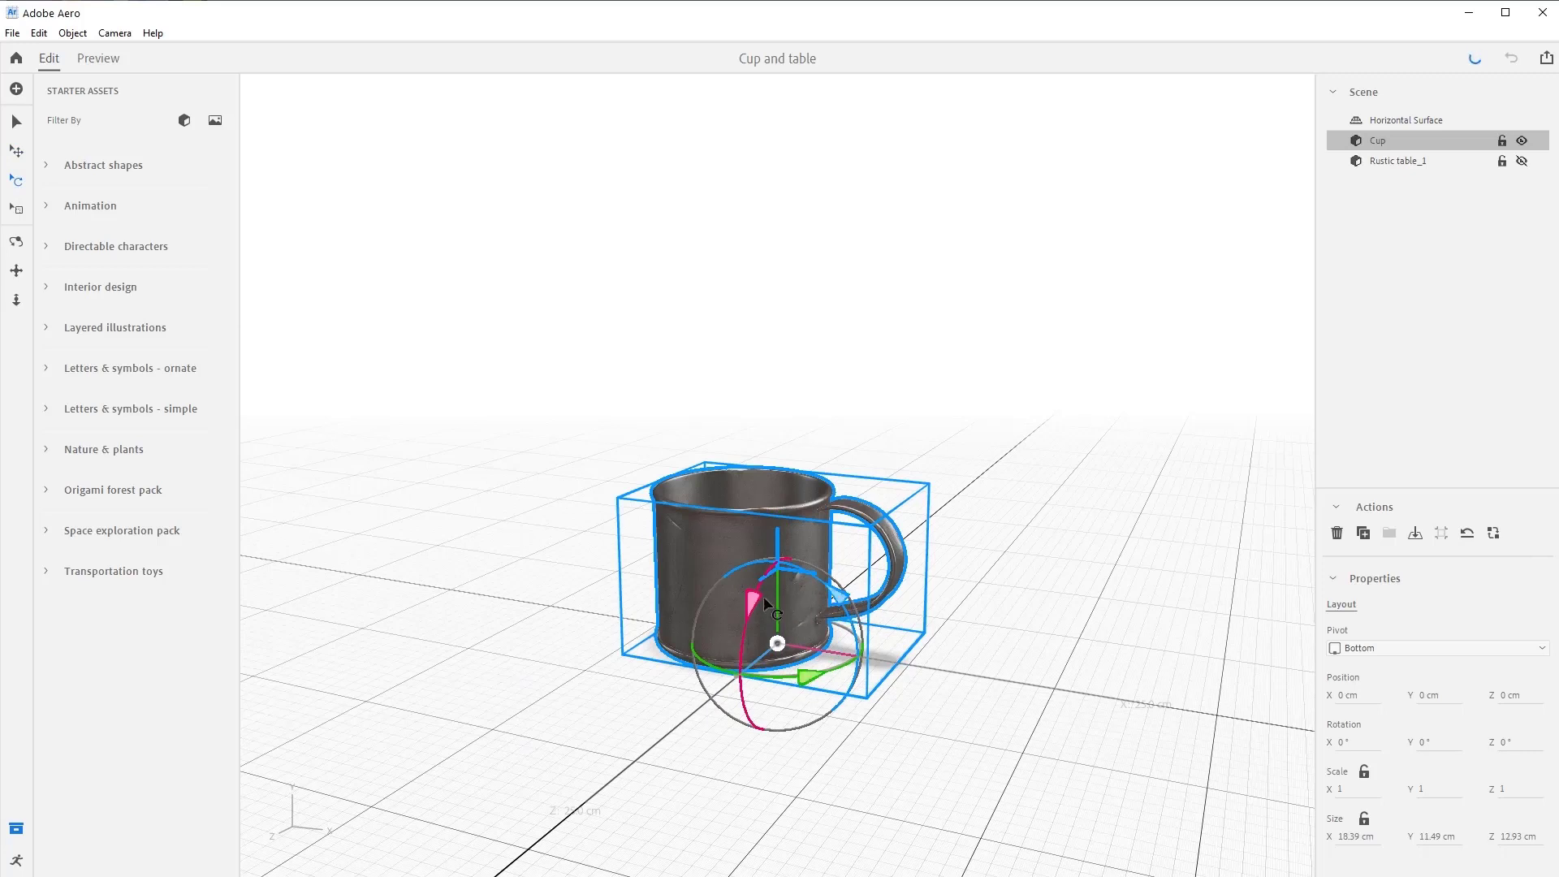
pyautogui.moveTo(759, 605); pyautogui.dragTo(816, 675)
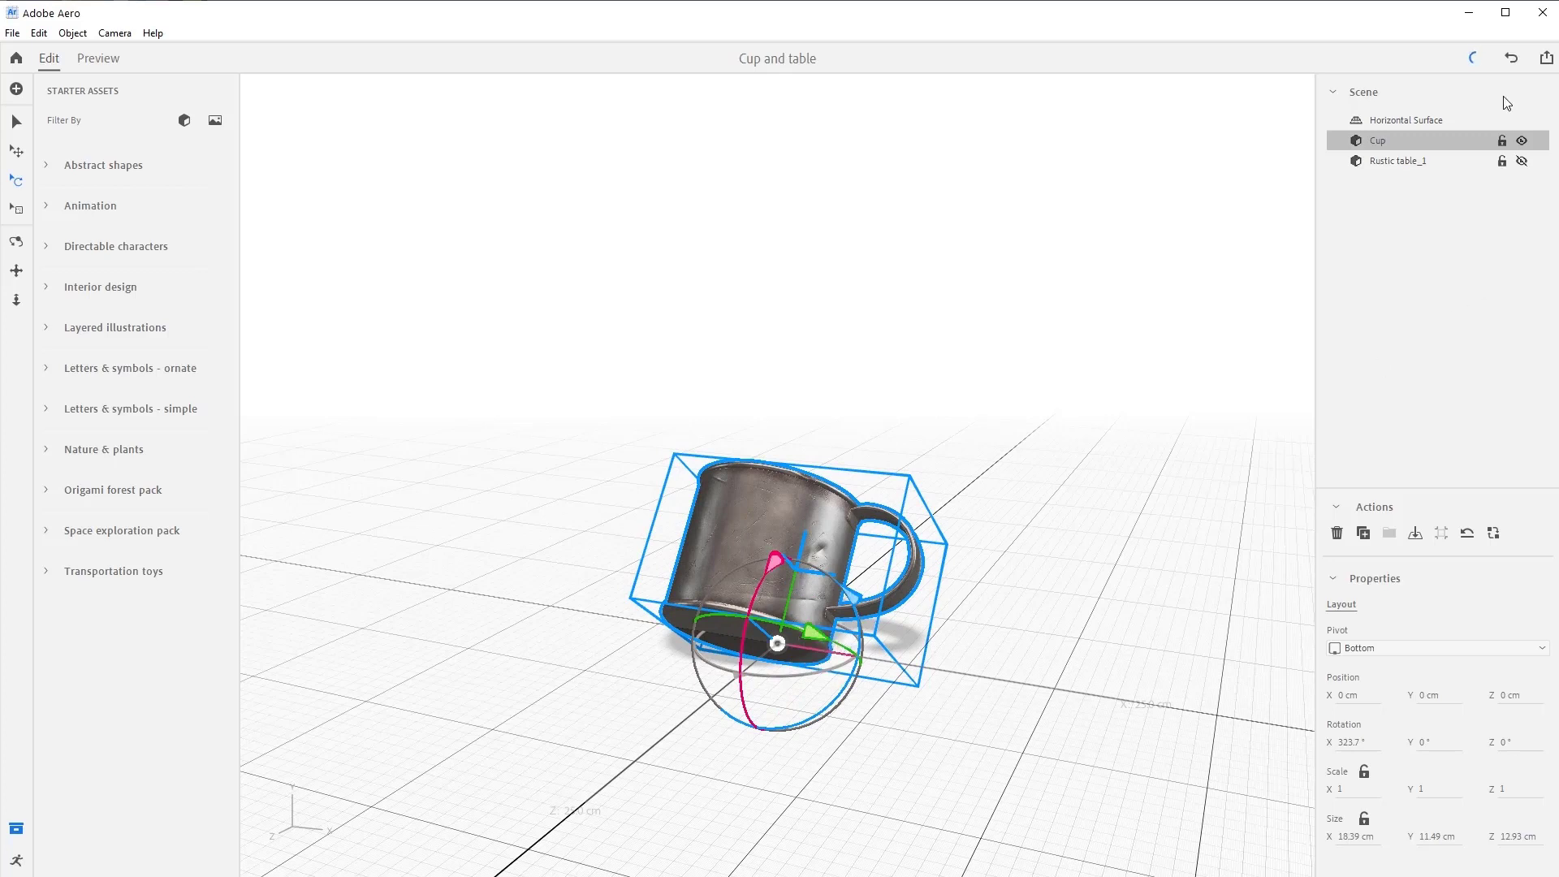
pyautogui.click(1514, 62)
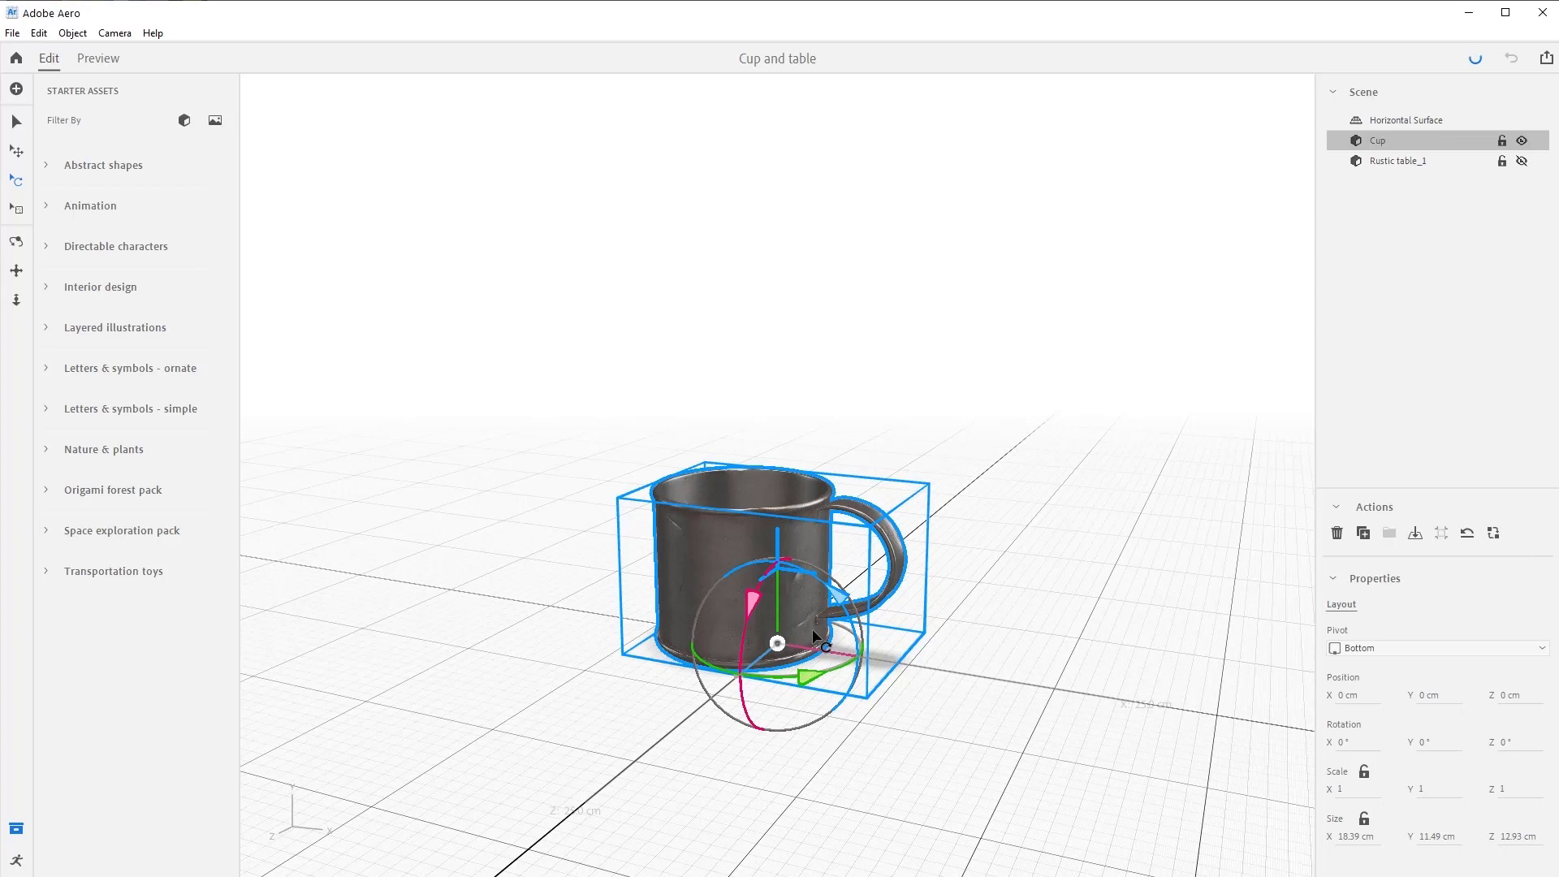
pyautogui.moveTo(814, 632); pyautogui.dragTo(969, 650)
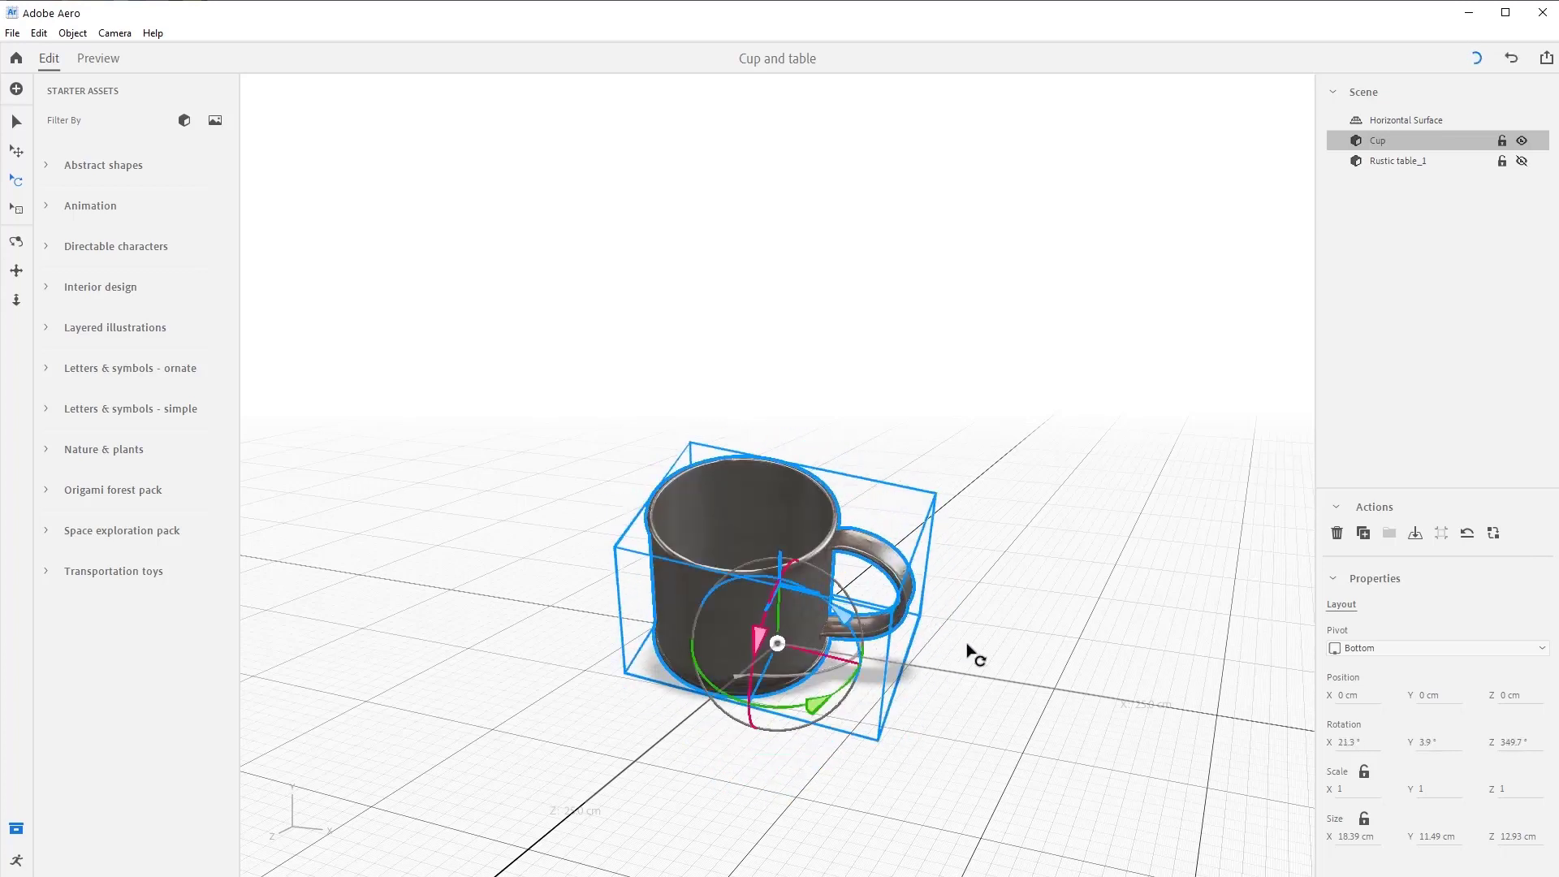
pyautogui.click(1510, 61)
# Return to the Select tool and unhide Rustic table_1
pyautogui.click(17, 211)
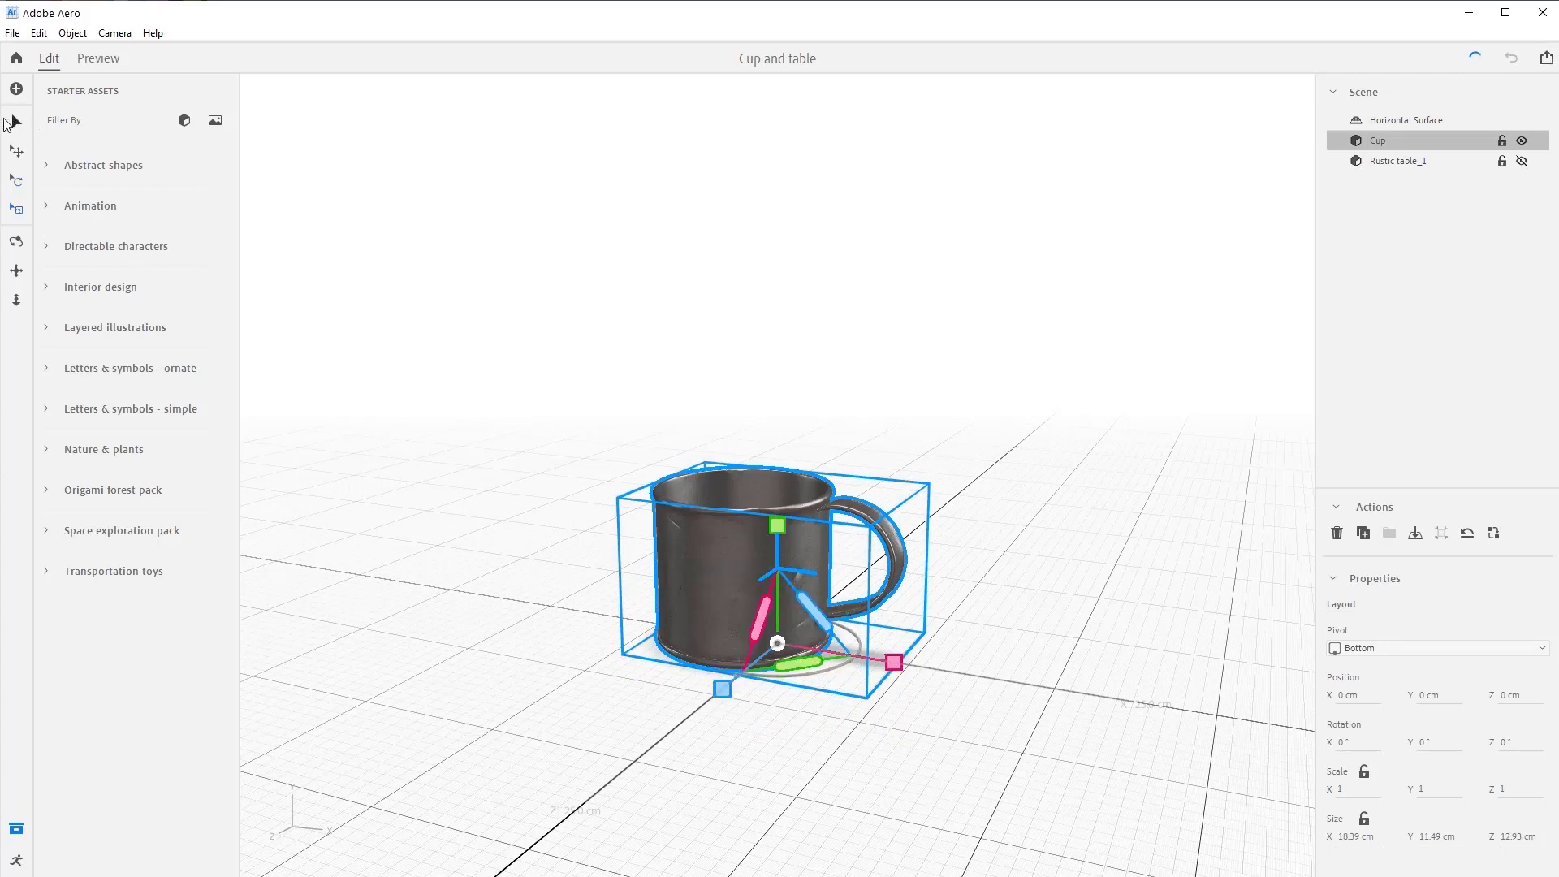
pyautogui.click(17, 124)
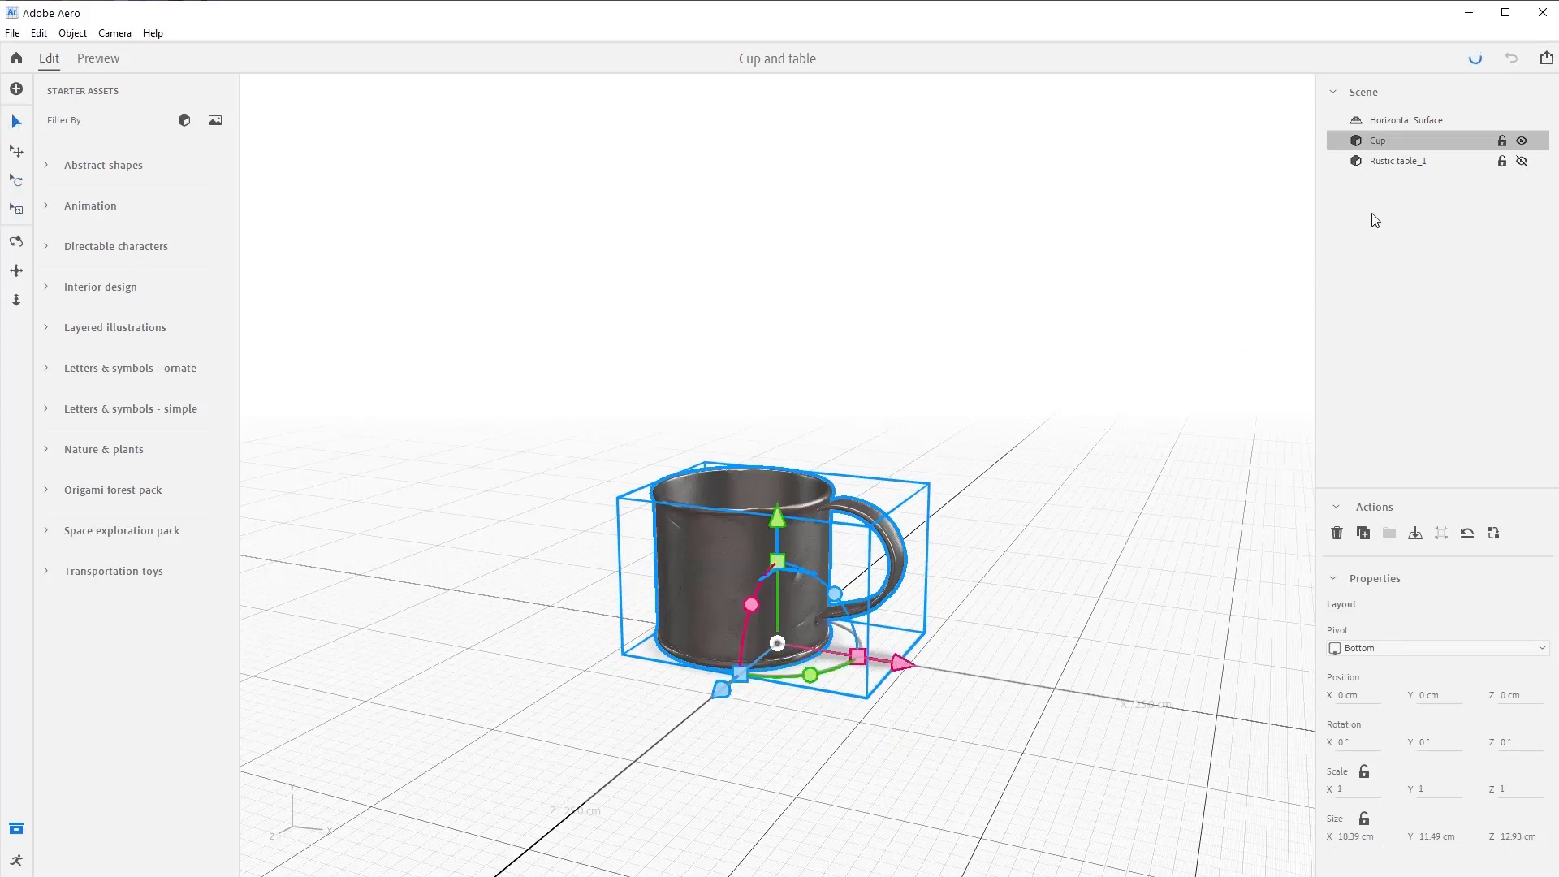
pyautogui.click(1523, 162)
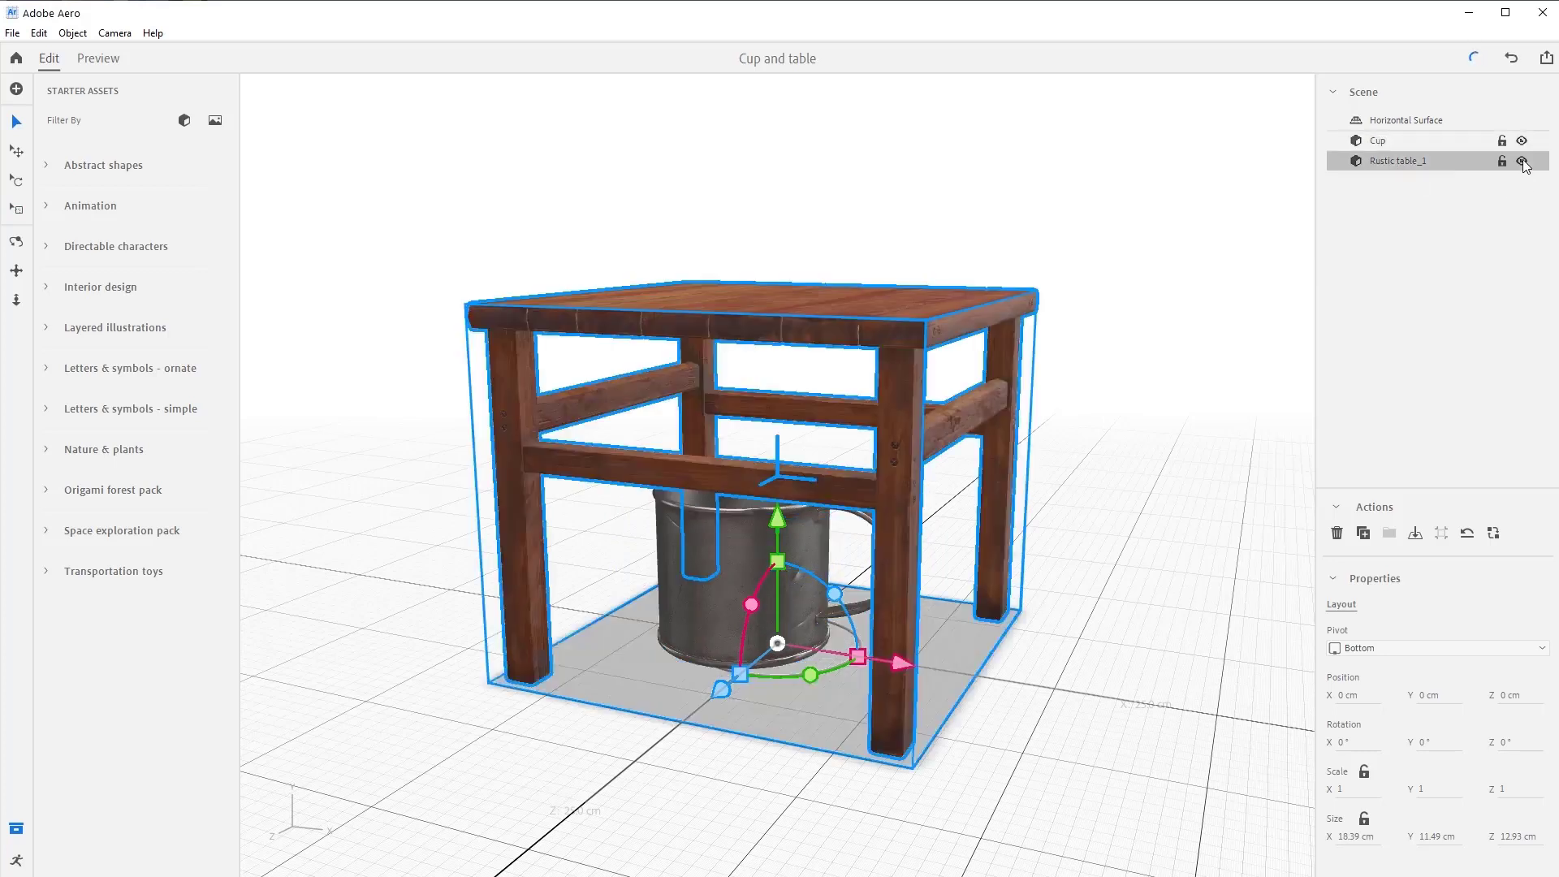
# Reset the camera, frame all objects, and orbit to a front view of the table
pyautogui.click(114, 34)
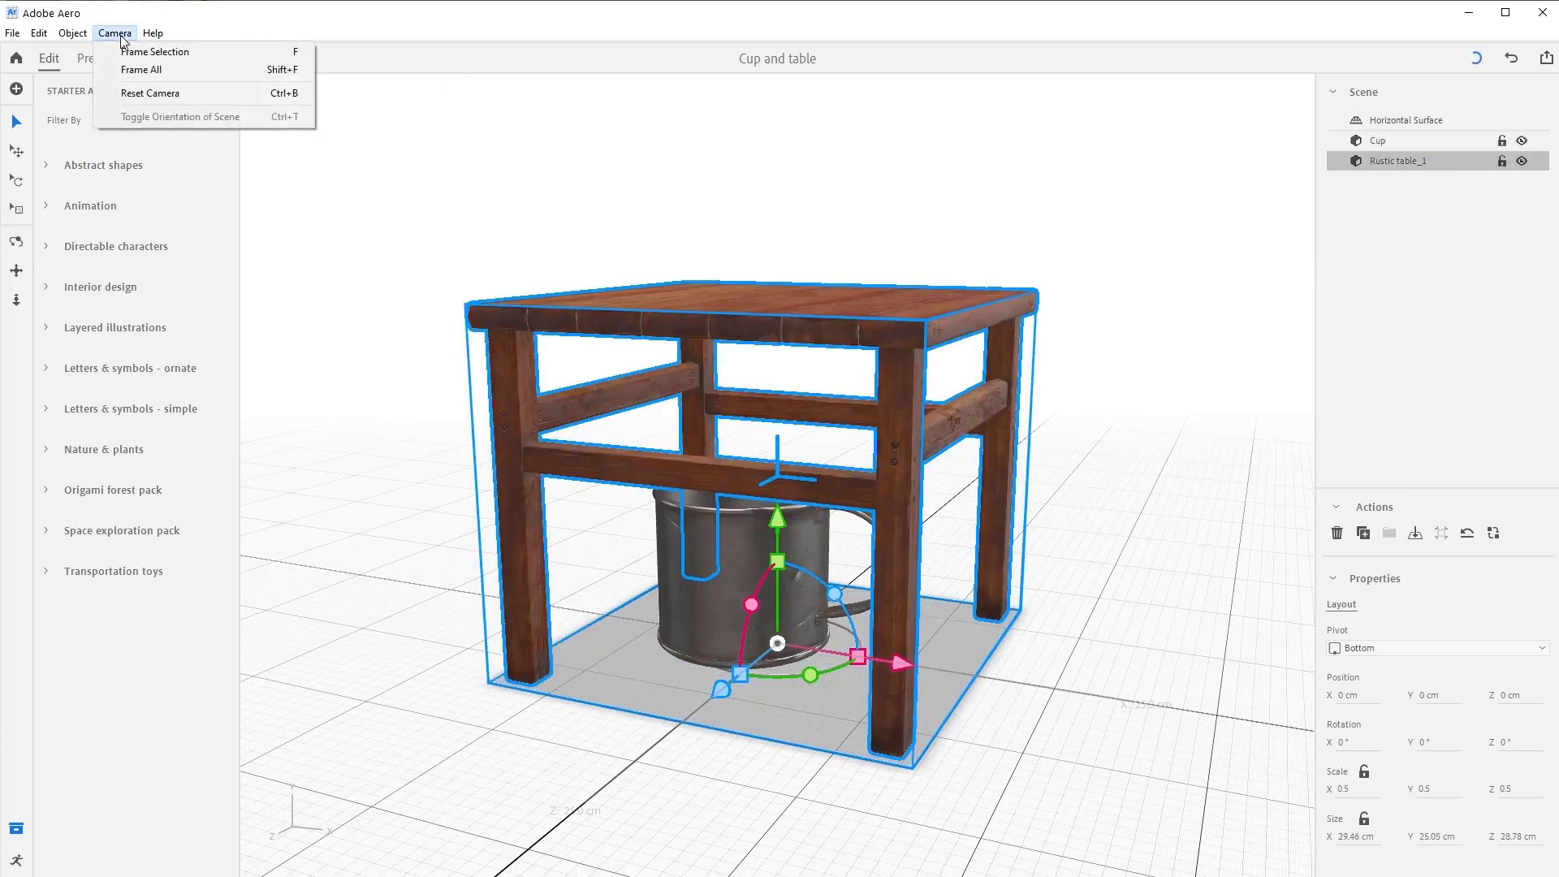
pyautogui.click(148, 94)
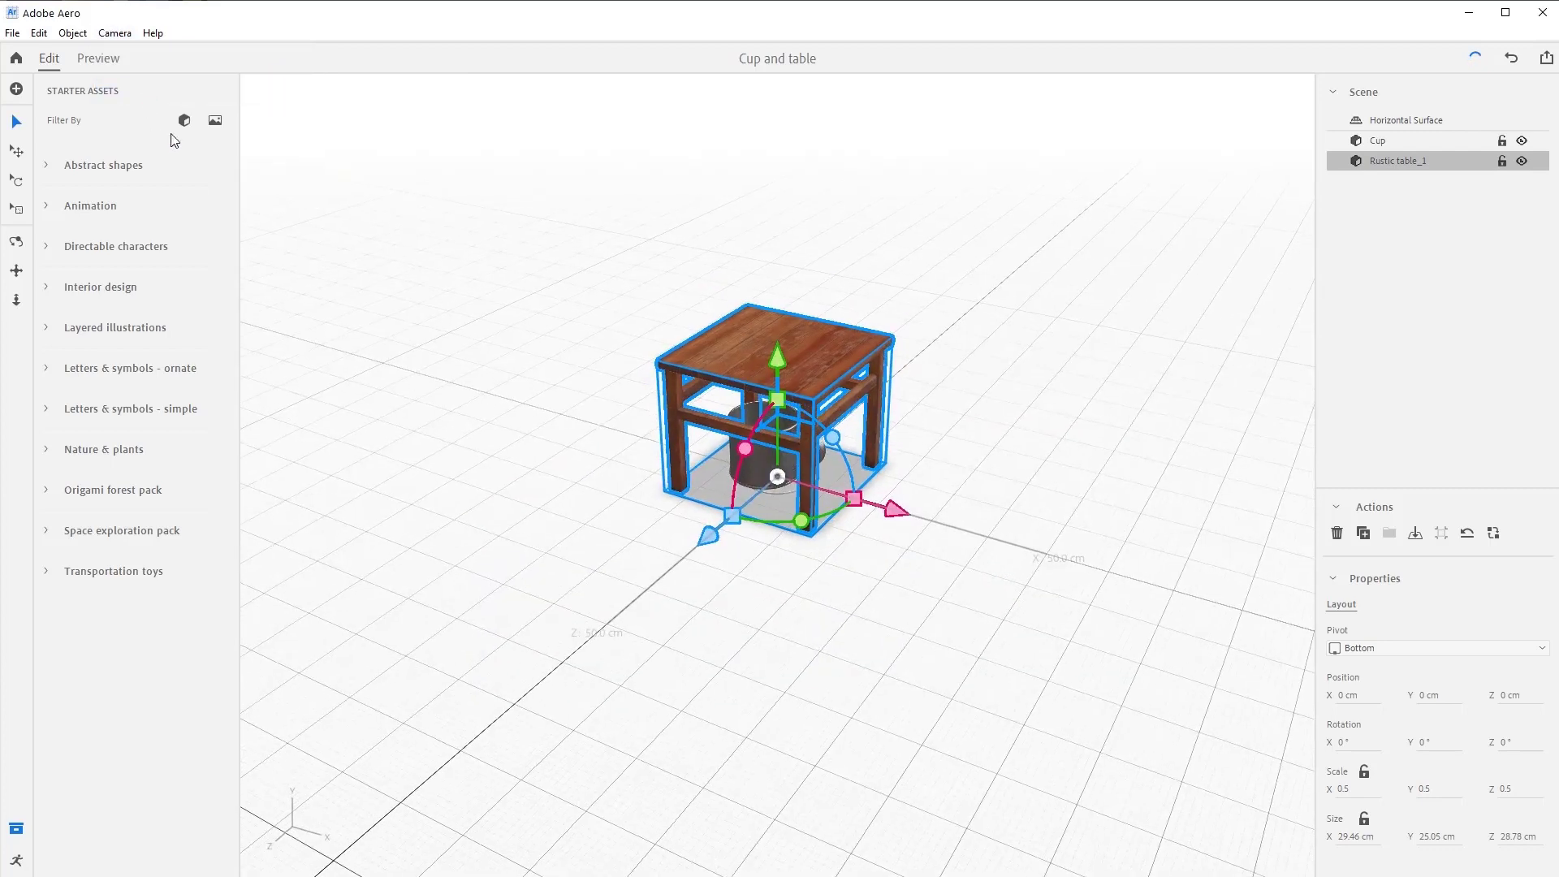
pyautogui.click(114, 34)
pyautogui.click(134, 72)
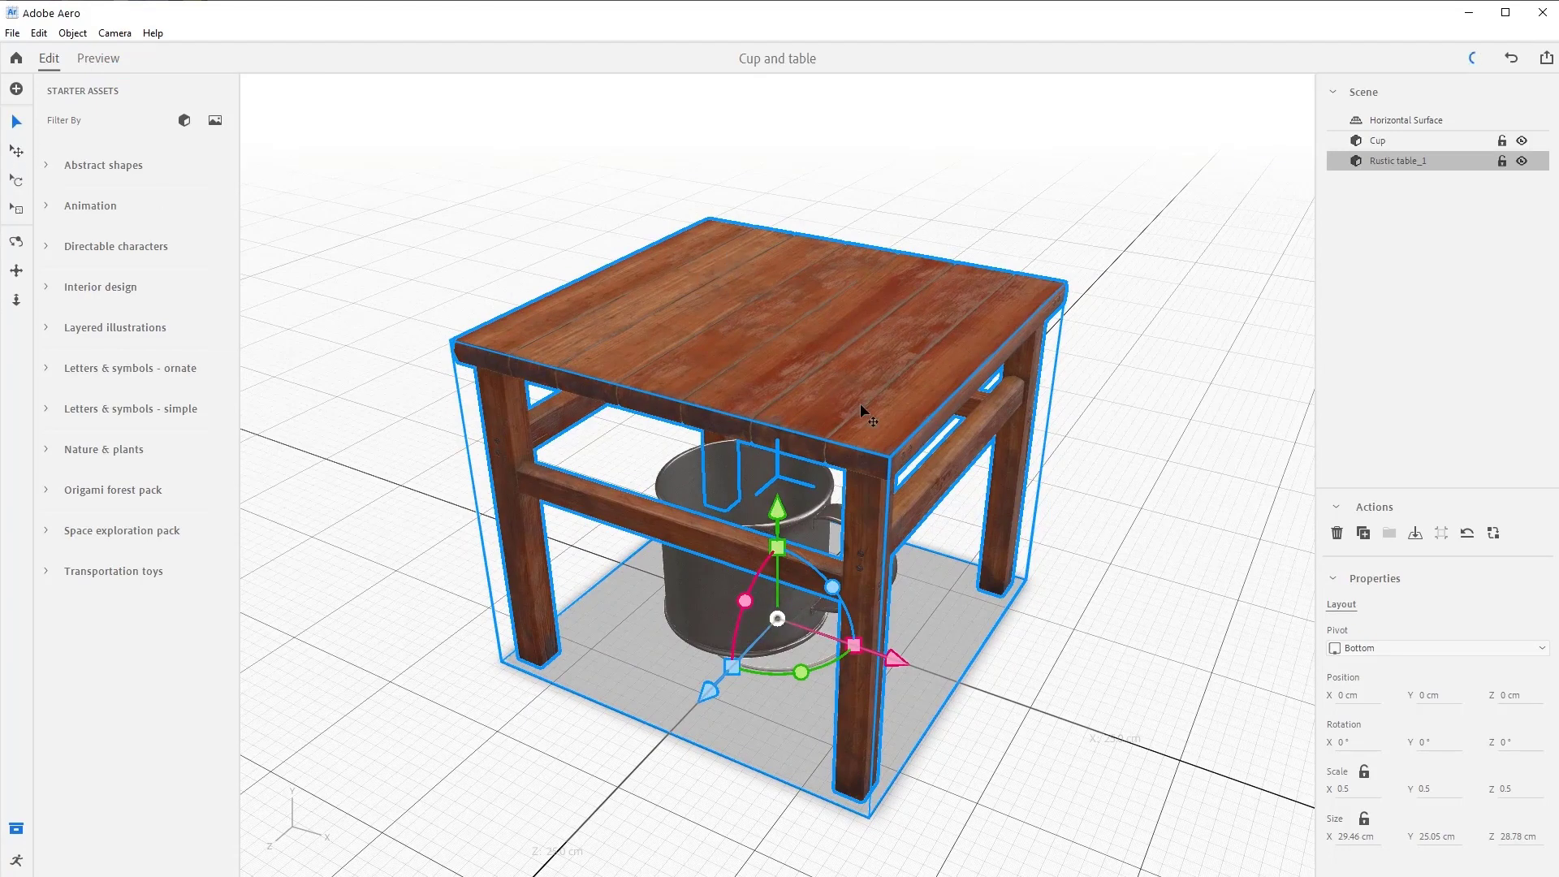
pyautogui.press('o')
pyautogui.moveTo(912, 557); pyautogui.dragTo(993, 477)
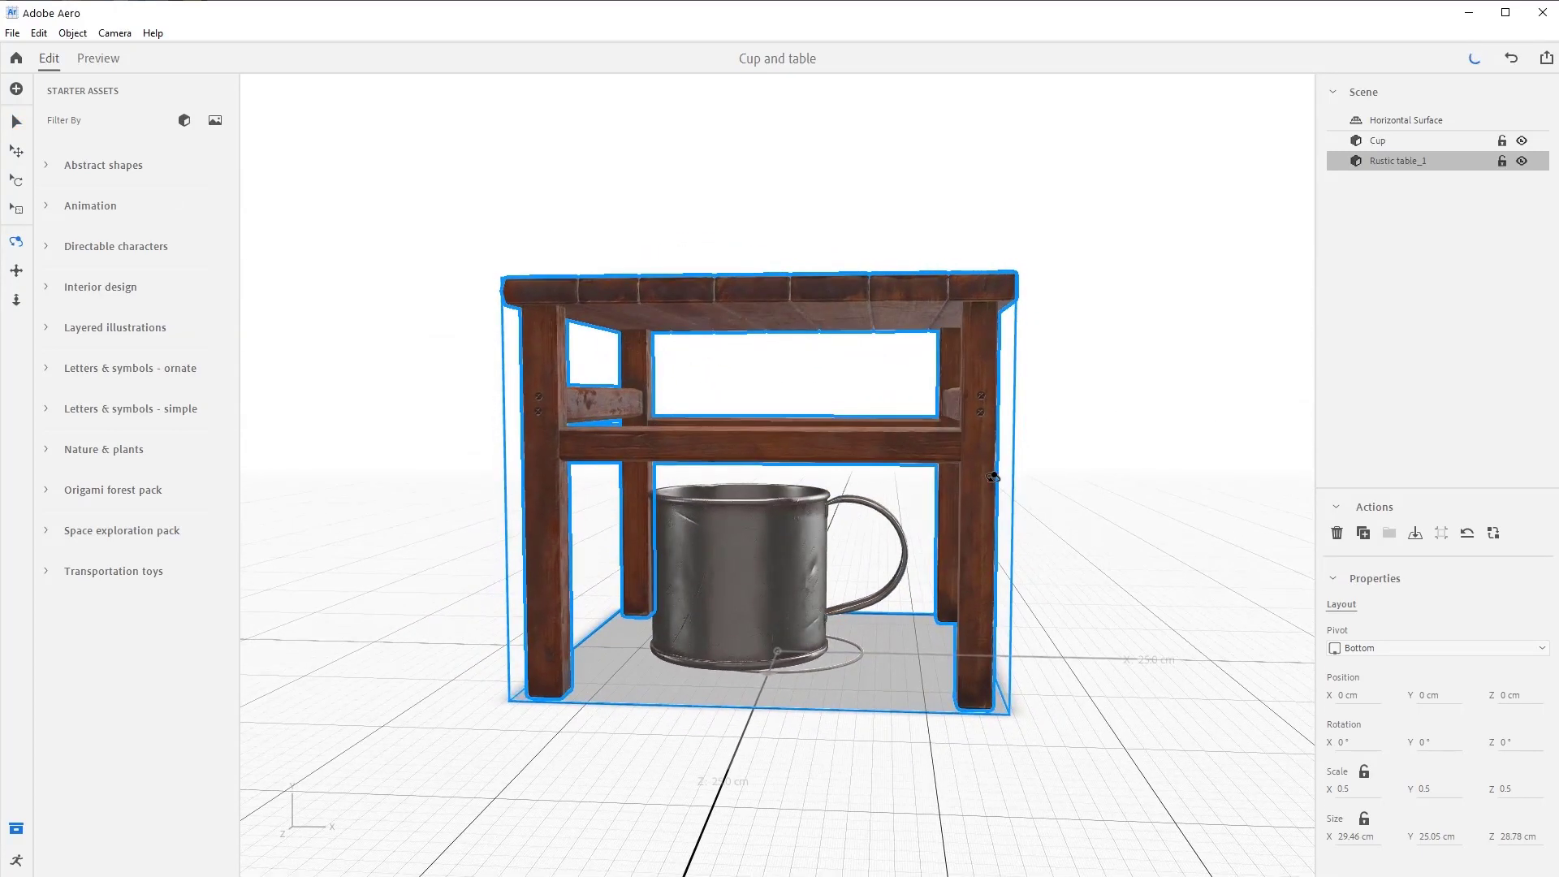
pyautogui.click(17, 121)
# Select the cup and raise it along Y onto the tabletop, about 25.36 cm
pyautogui.click(814, 524)
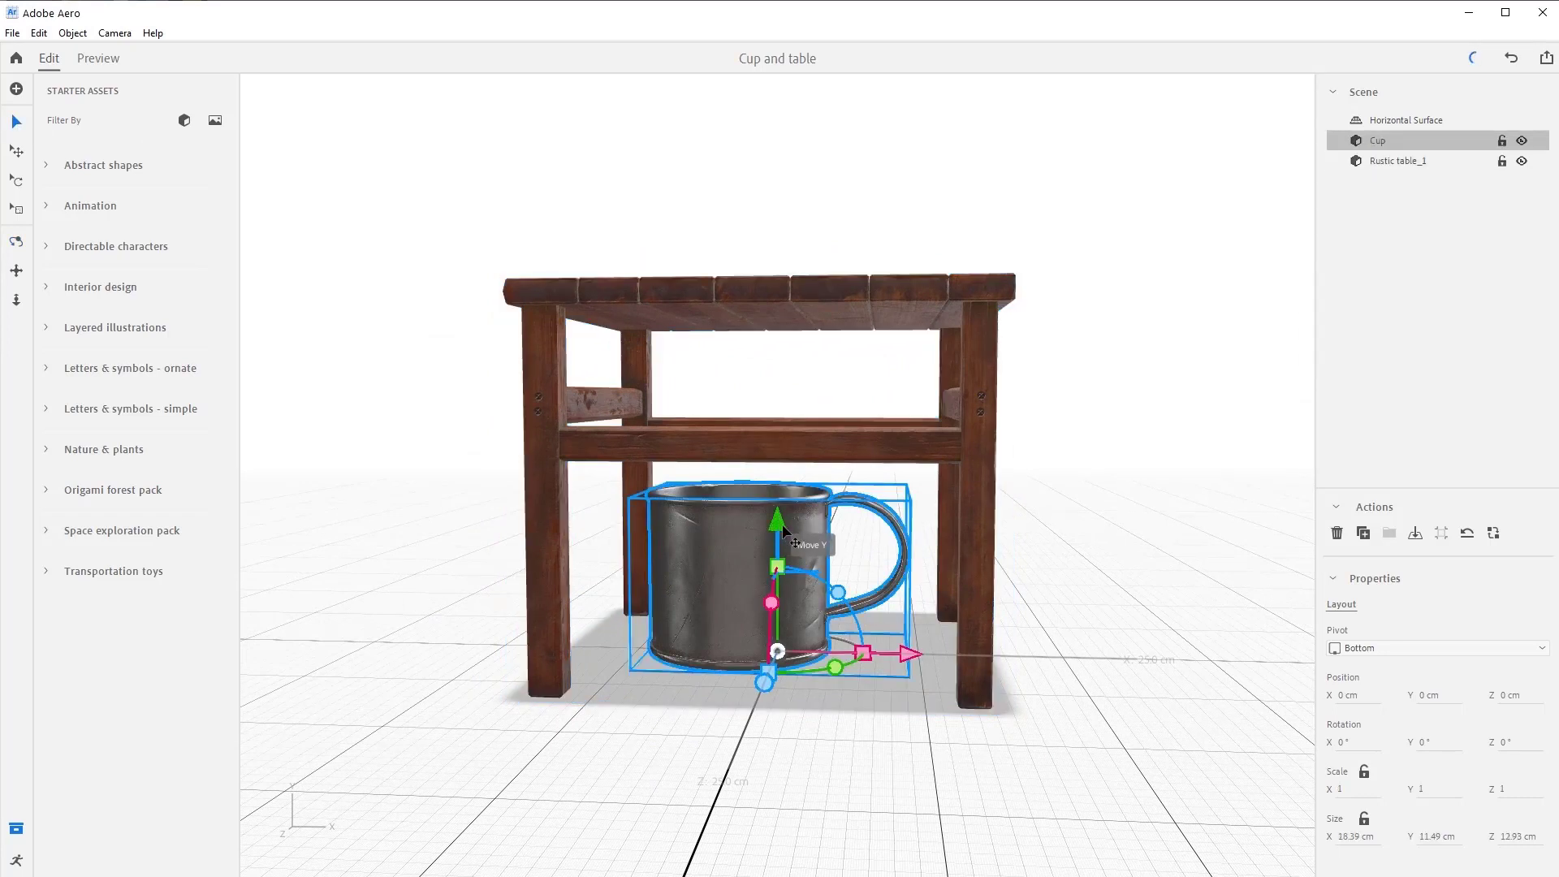
pyautogui.moveTo(782, 530); pyautogui.dragTo(814, 177)
pyautogui.moveTo(1100, 382); pyautogui.dragTo(773, 197, button='middle')
pyautogui.moveTo(775, 195); pyautogui.dragTo(793, 192)
pyautogui.moveTo(845, 568); pyautogui.dragTo(874, 631, button='middle')
pyautogui.moveTo(532, 804); pyautogui.dragTo(387, 845, button='middle')
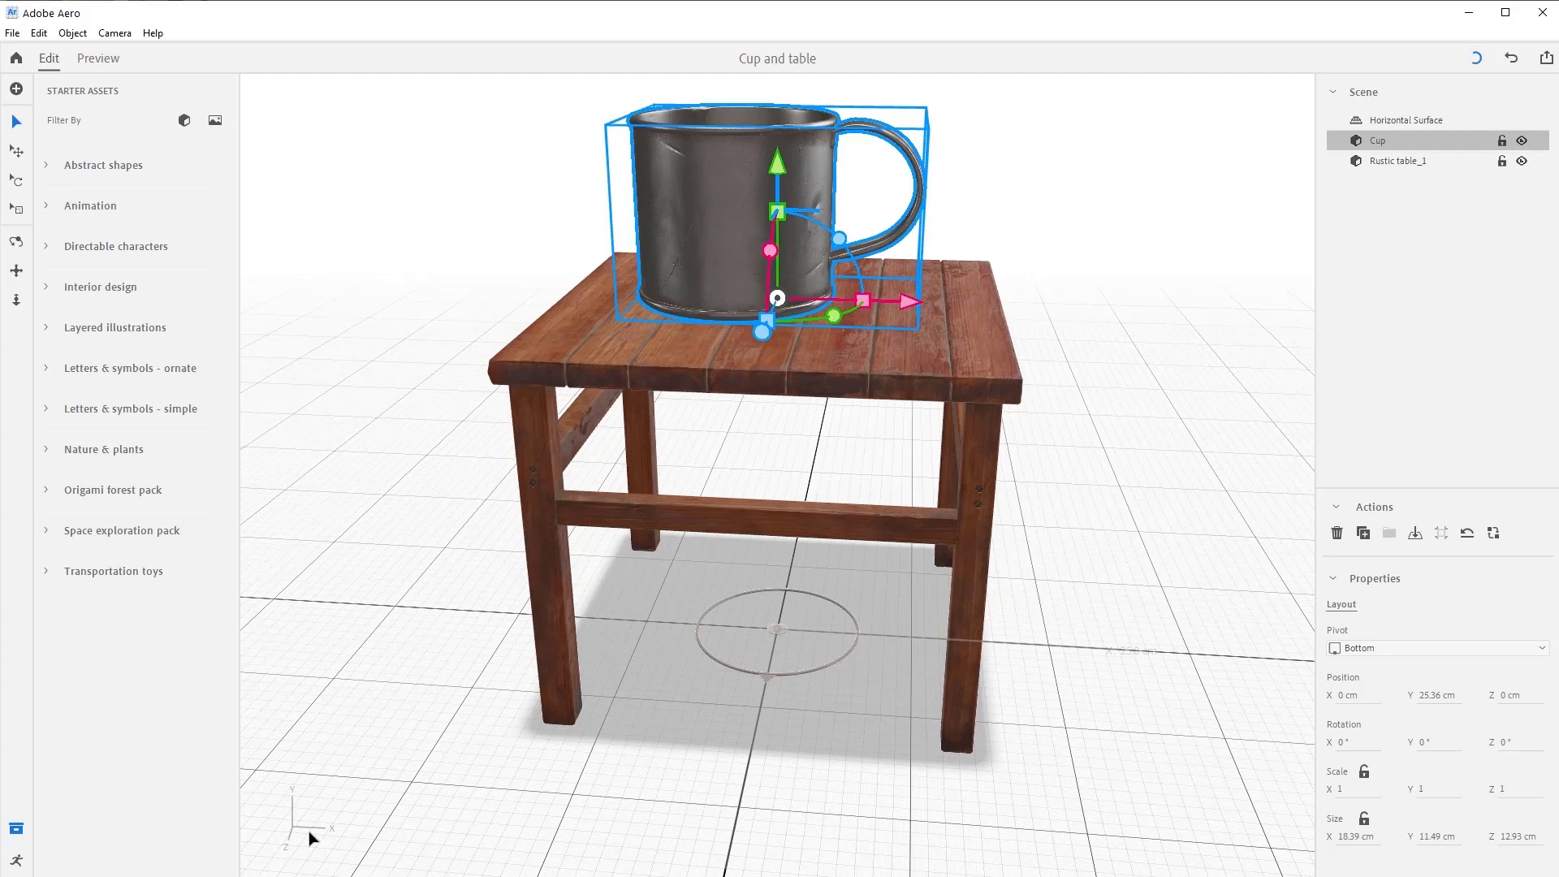
# Turn the cup to 149.4° about Y and slide it to X -9.15, Z -7.88 cm
pyautogui.moveTo(834, 317); pyautogui.dragTo(536, 284)
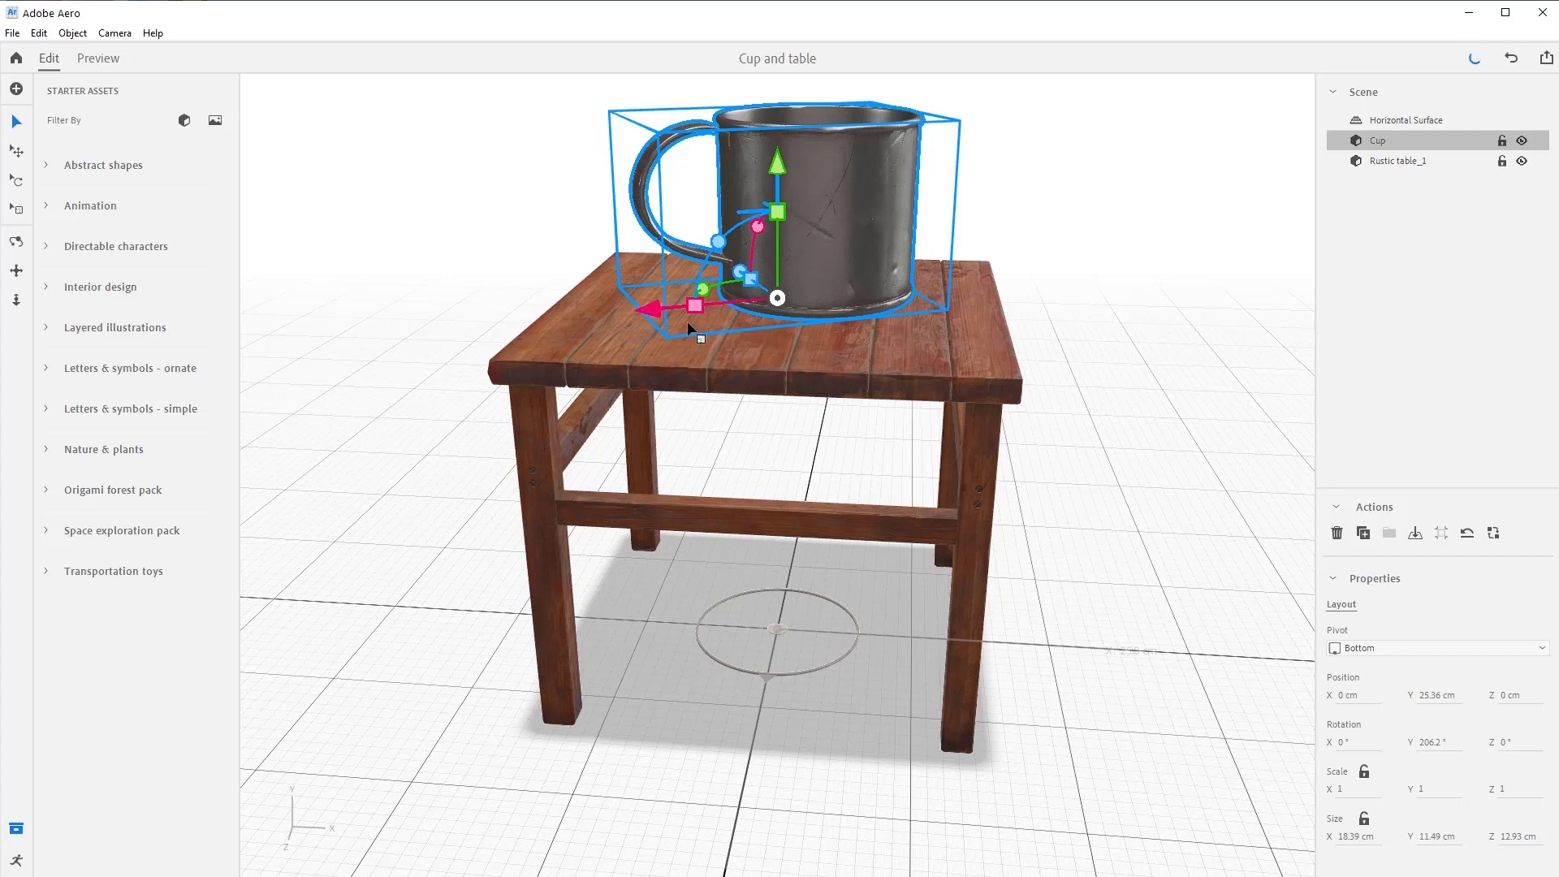
pyautogui.moveTo(708, 290); pyautogui.dragTo(557, 333)
pyautogui.moveTo(770, 395); pyautogui.dragTo(802, 513, button='right')
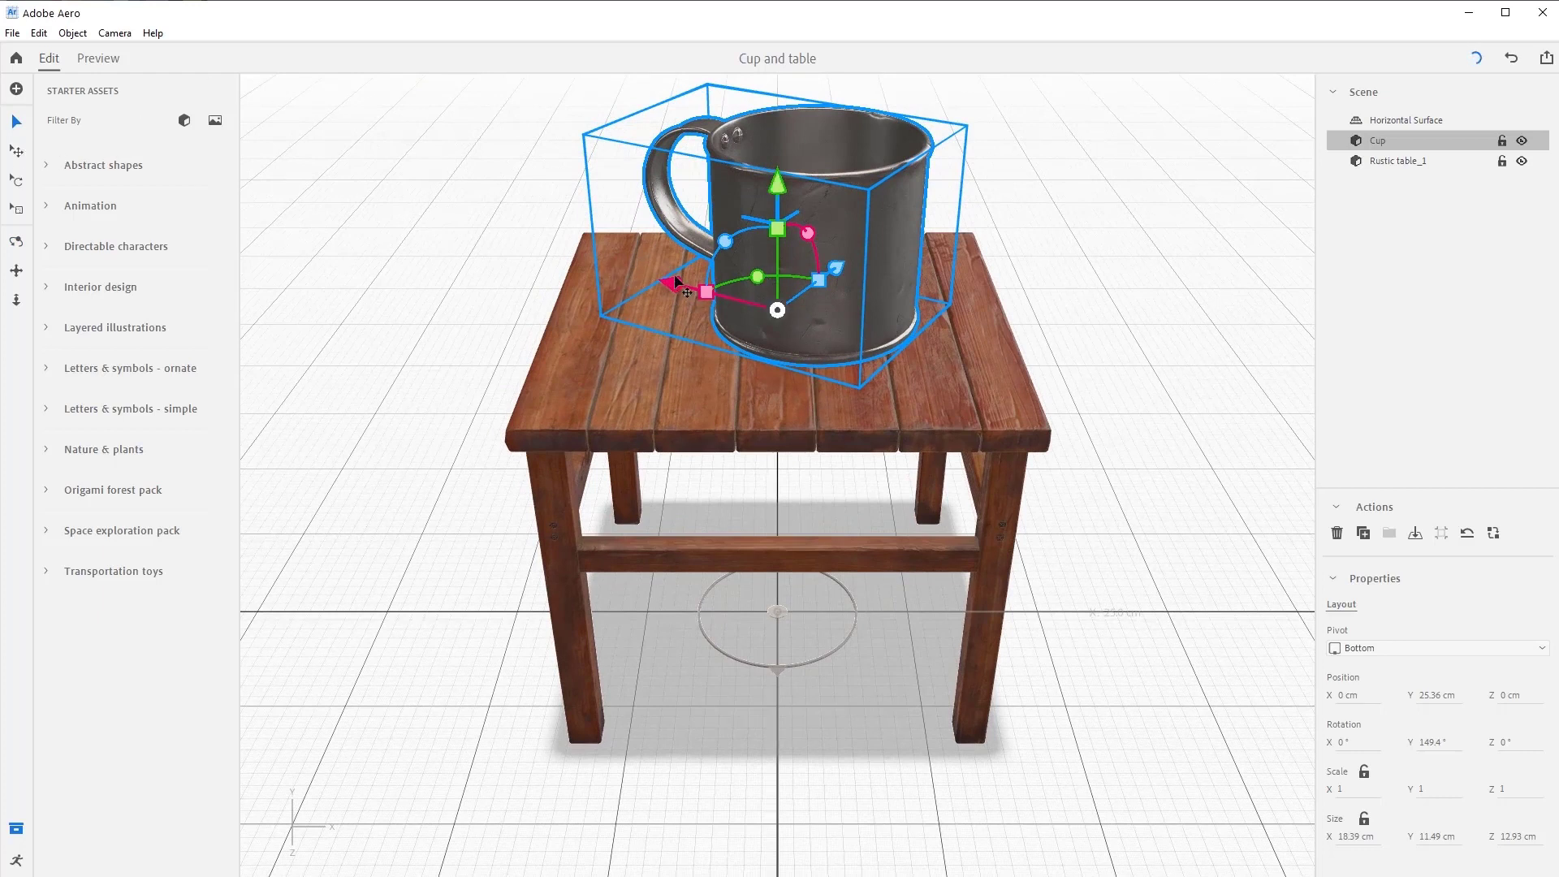
pyautogui.click(16, 152)
pyautogui.moveTo(748, 595); pyautogui.dragTo(699, 561, button='right')
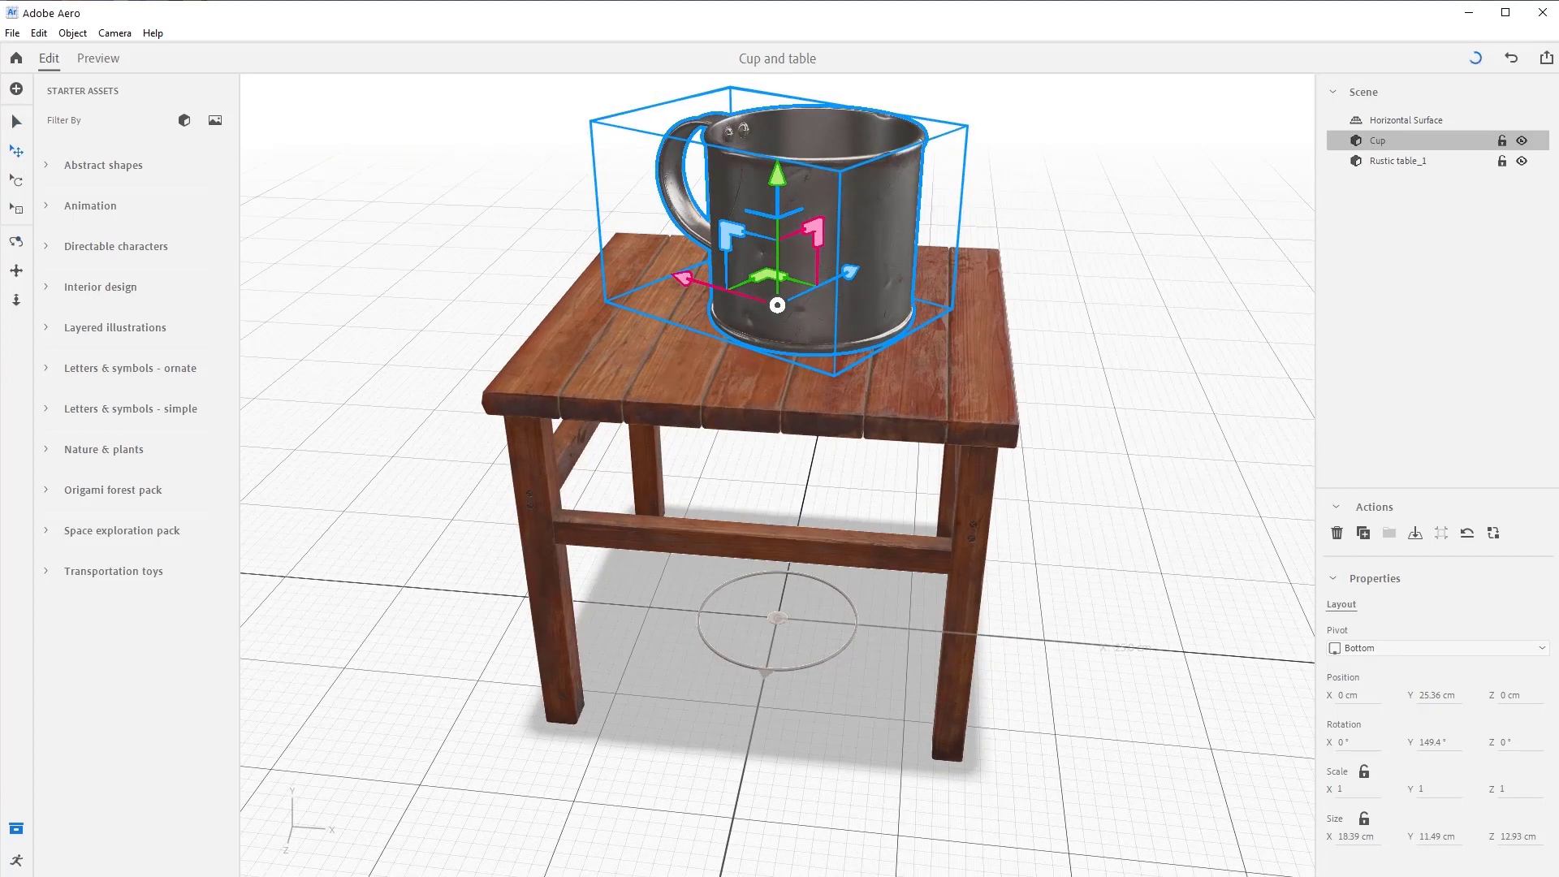
pyautogui.moveTo(767, 276); pyautogui.dragTo(662, 236)
pyautogui.moveTo(662, 237); pyautogui.dragTo(876, 280, button='right')
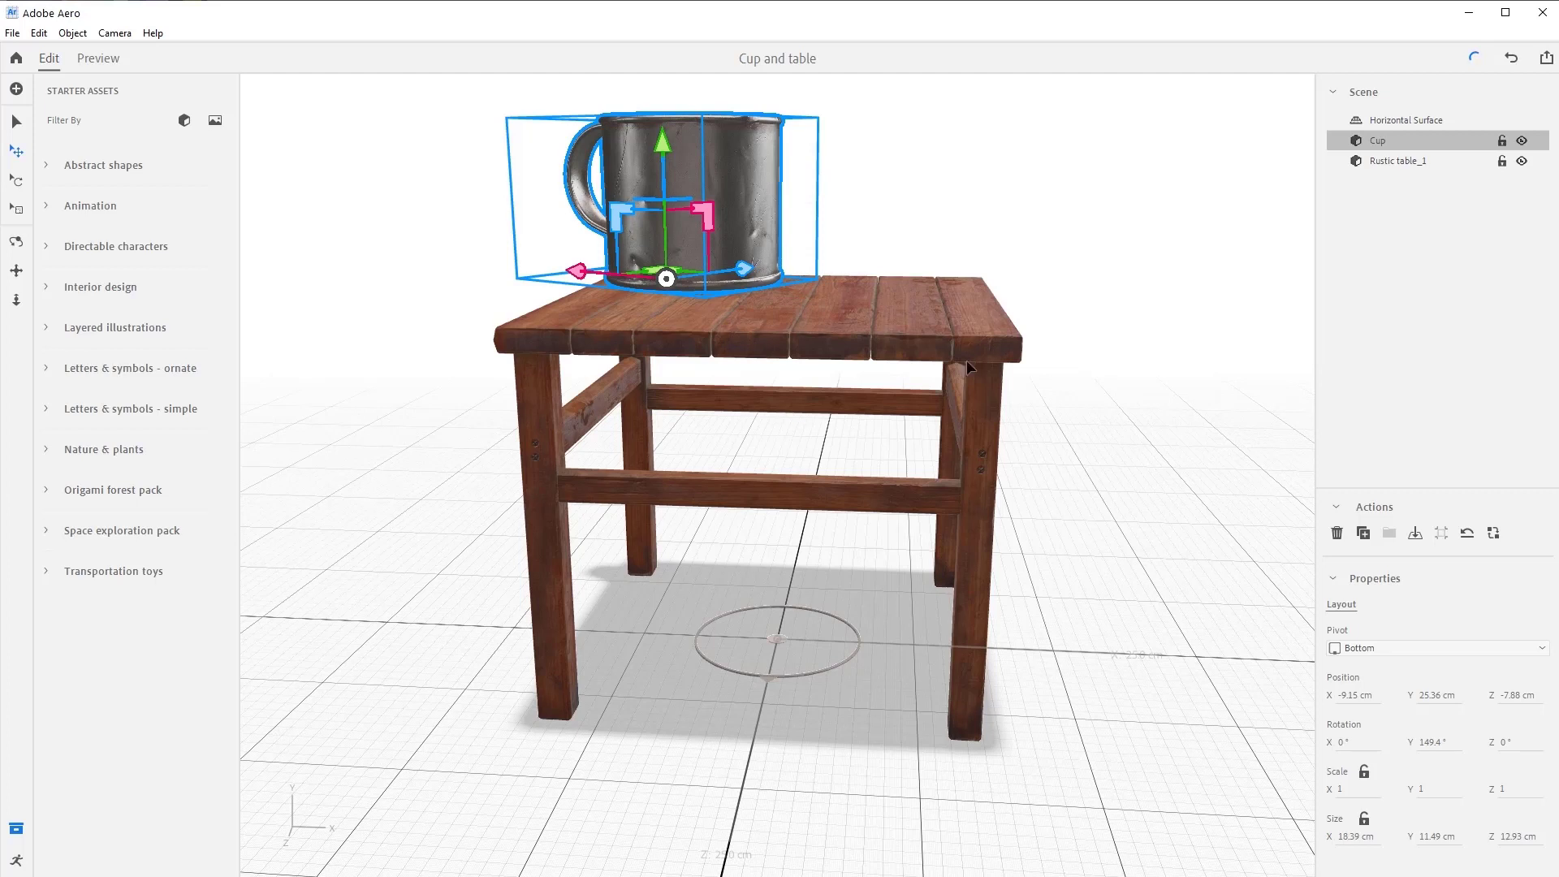
# Scale the cup proportionally to 0.3 on every axis
pyautogui.click(20, 212)
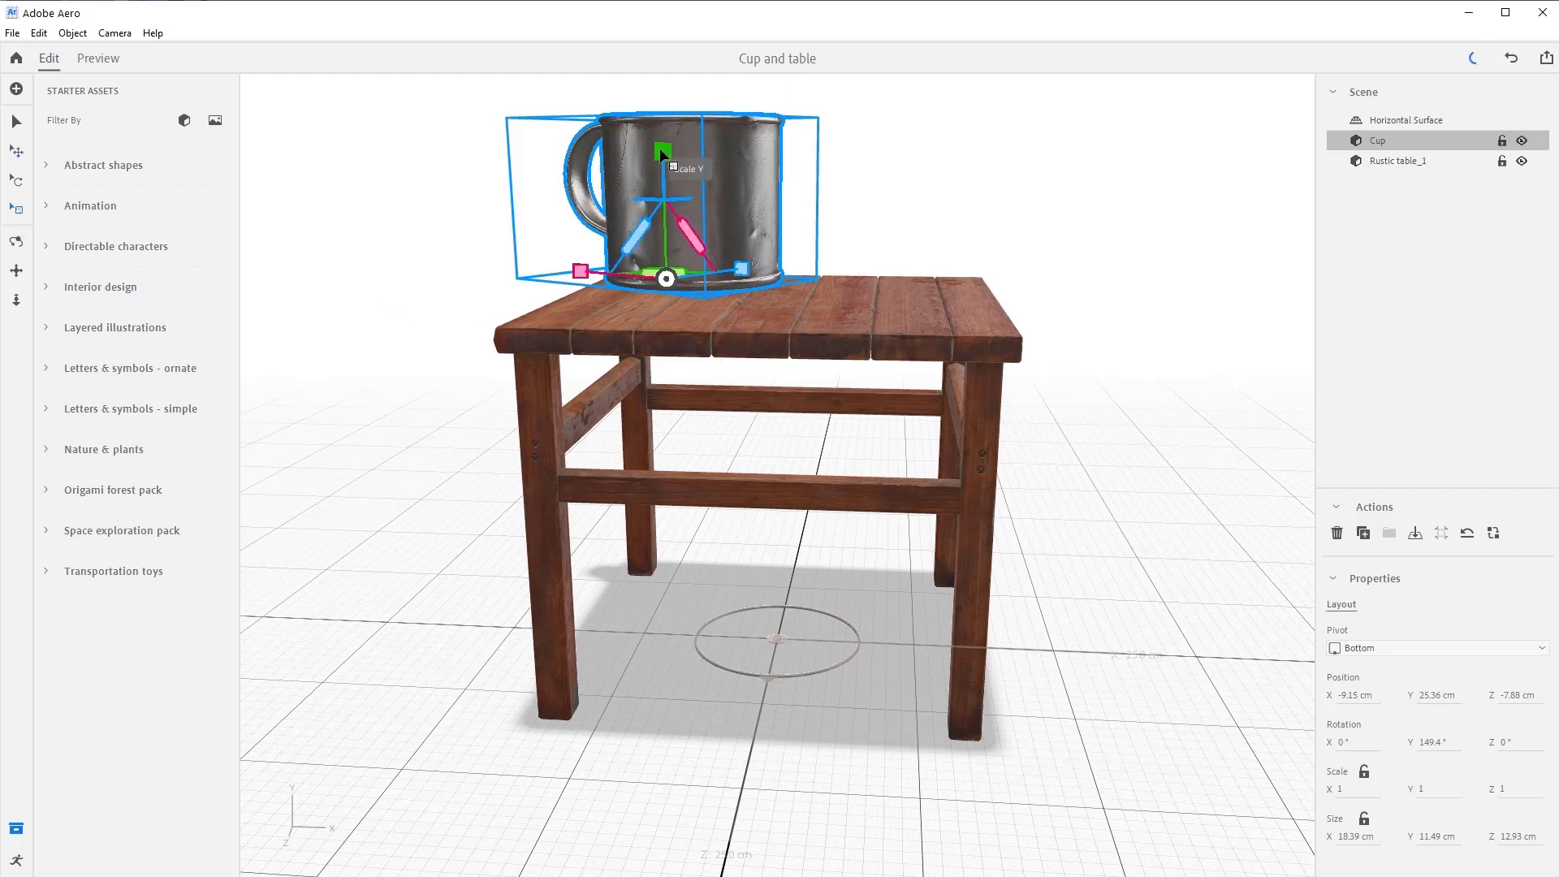
pyautogui.click(1364, 770)
pyautogui.click(1341, 790)
pyautogui.write('.3')
pyautogui.press('Return')
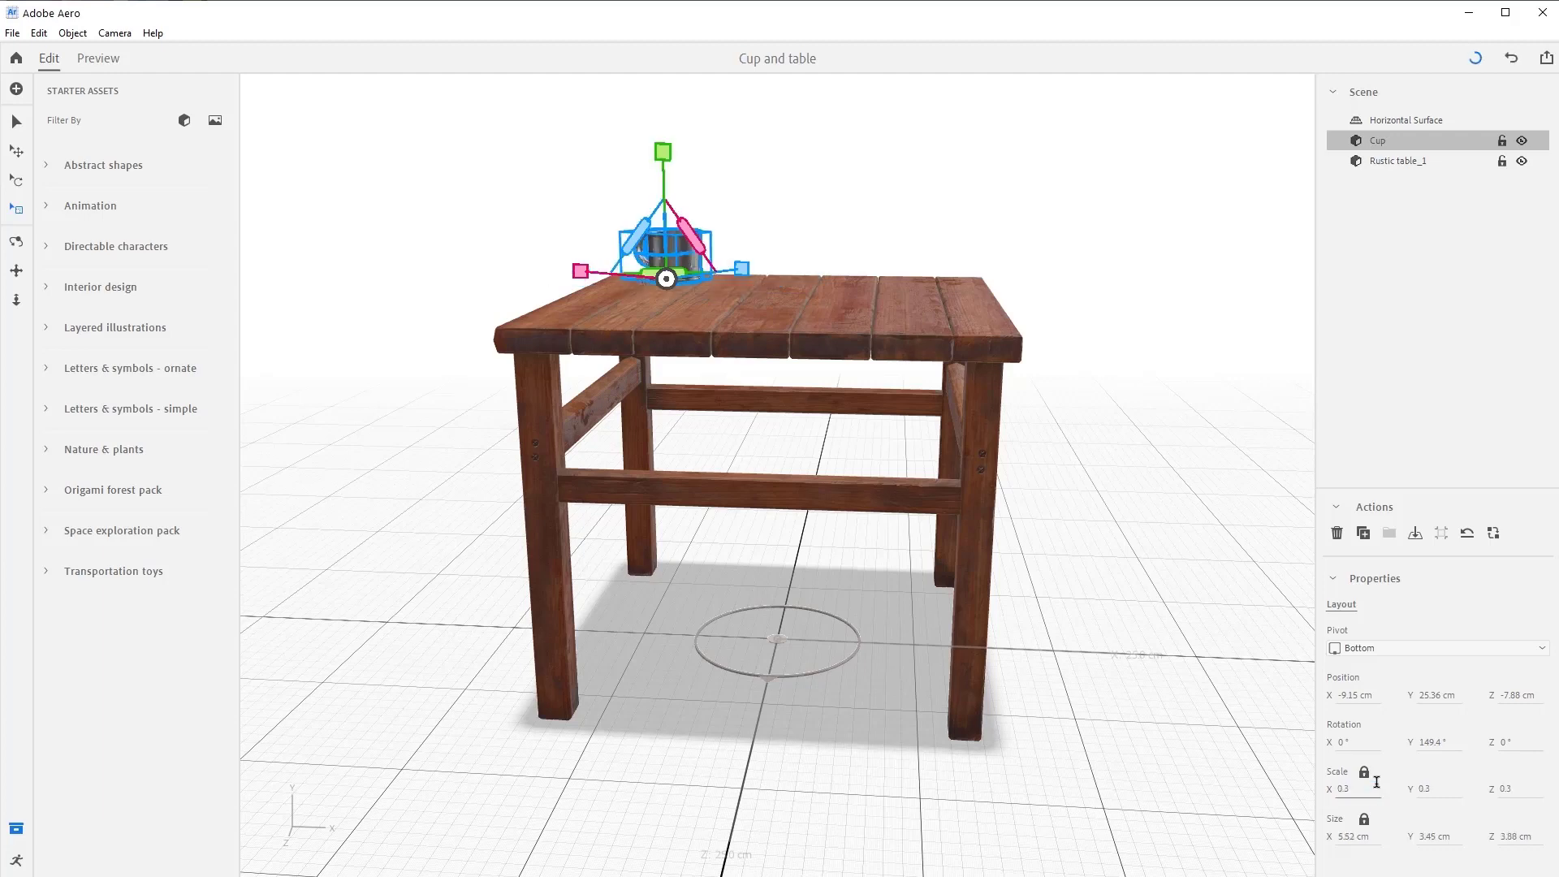
# Deselect the cup and view the finished scene in Preview
pyautogui.click(1224, 410)
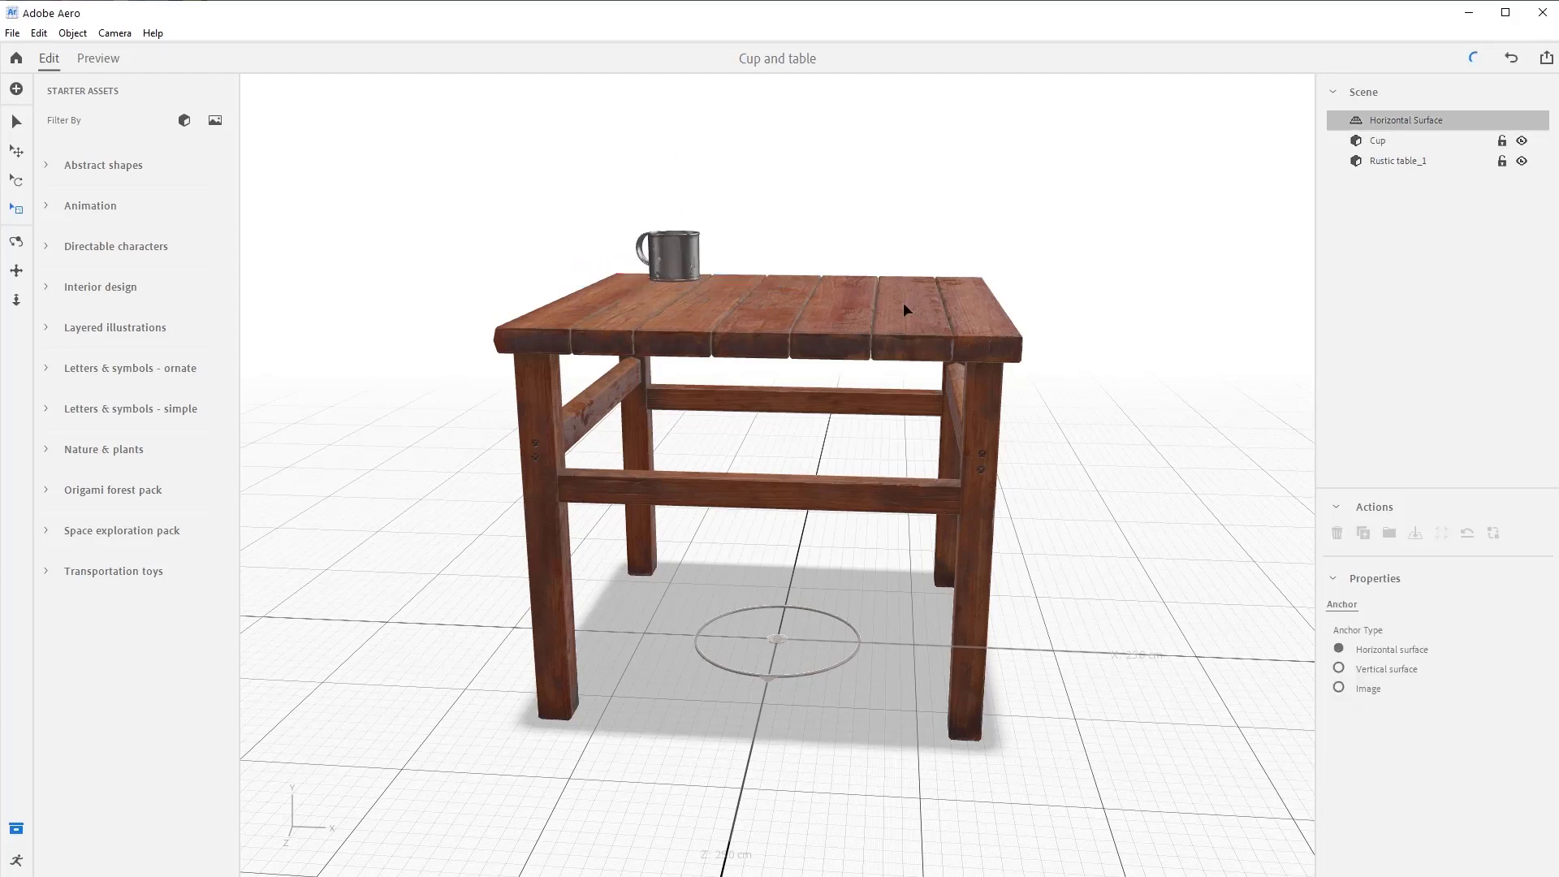
pyautogui.keyDown('alt'); pyautogui.moveTo(809, 449); pyautogui.dragTo(825, 476); pyautogui.keyUp('alt')
pyautogui.click(104, 61)
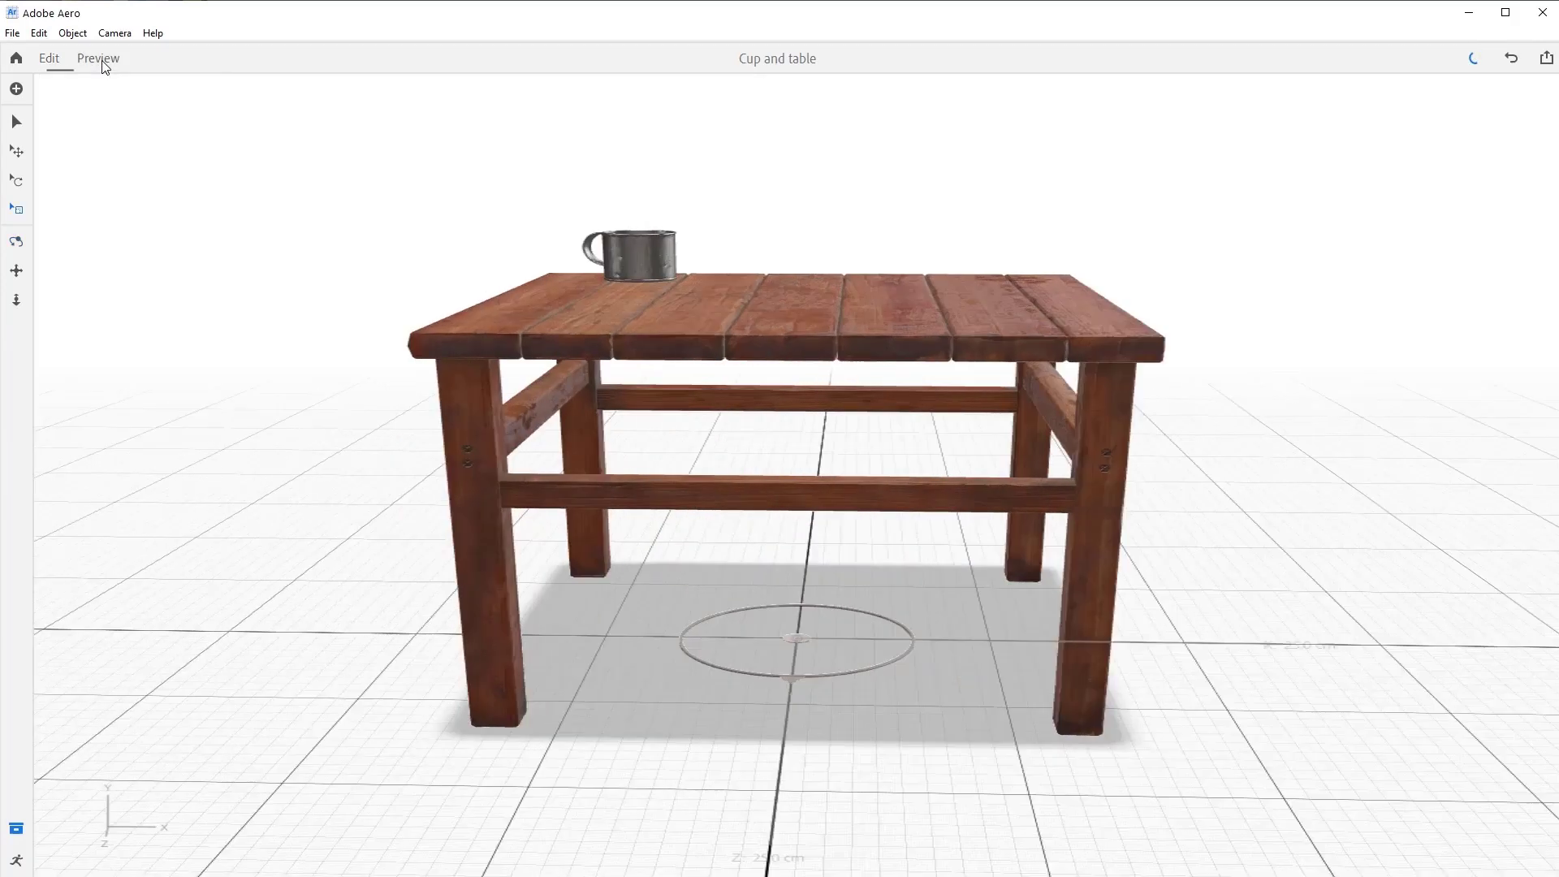